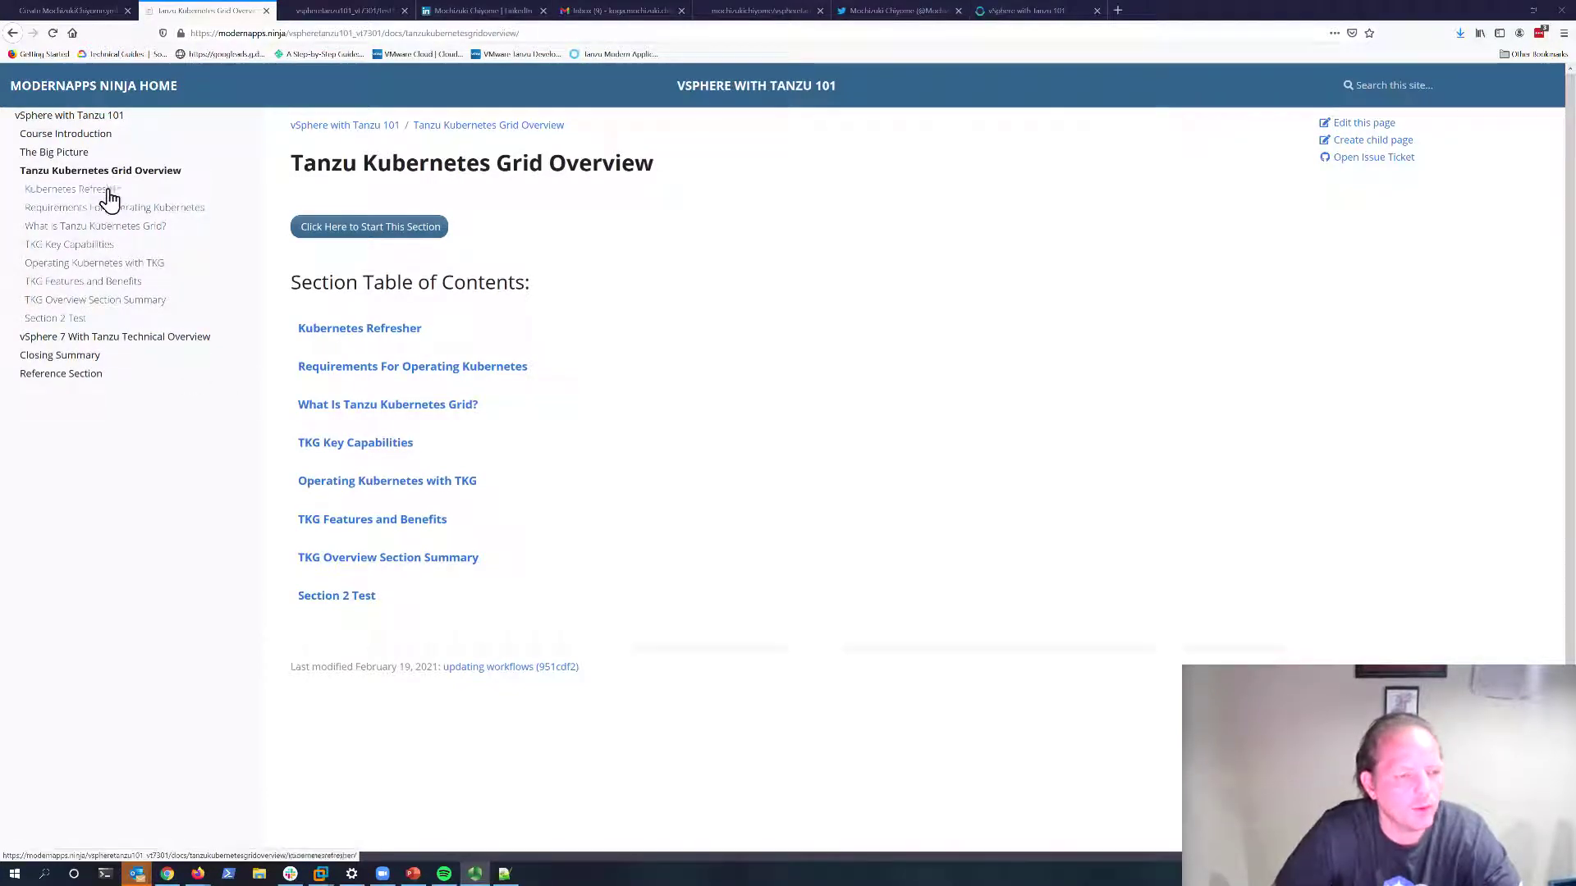
Open the Section 2 Test page in the Tanzu Kubernetes Grid Overview section of the course.
left_click(85, 141)
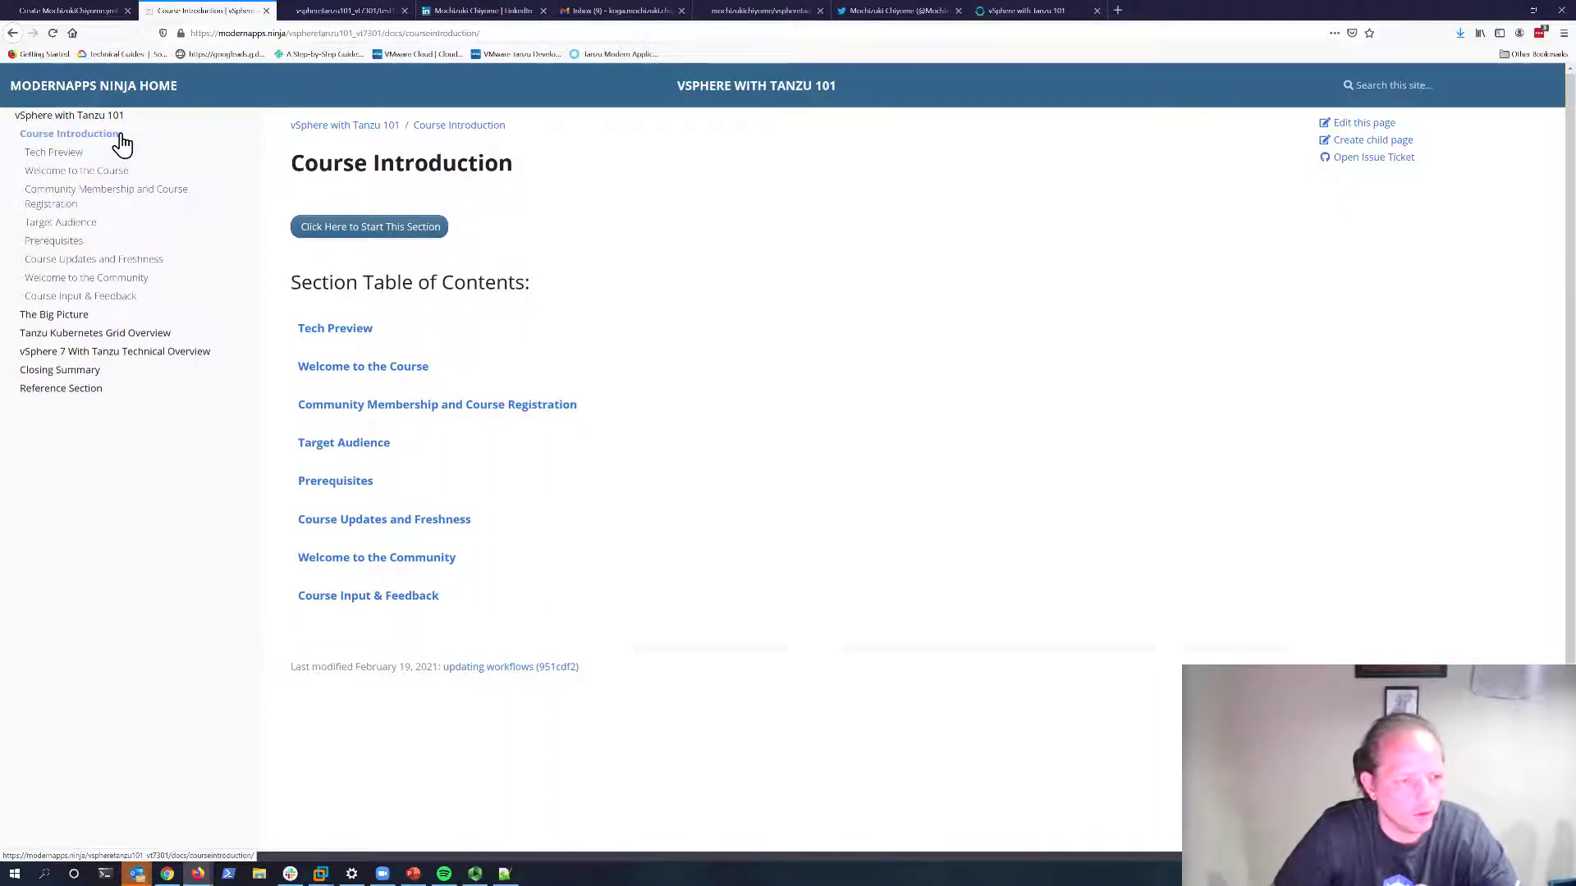
left_click(83, 337)
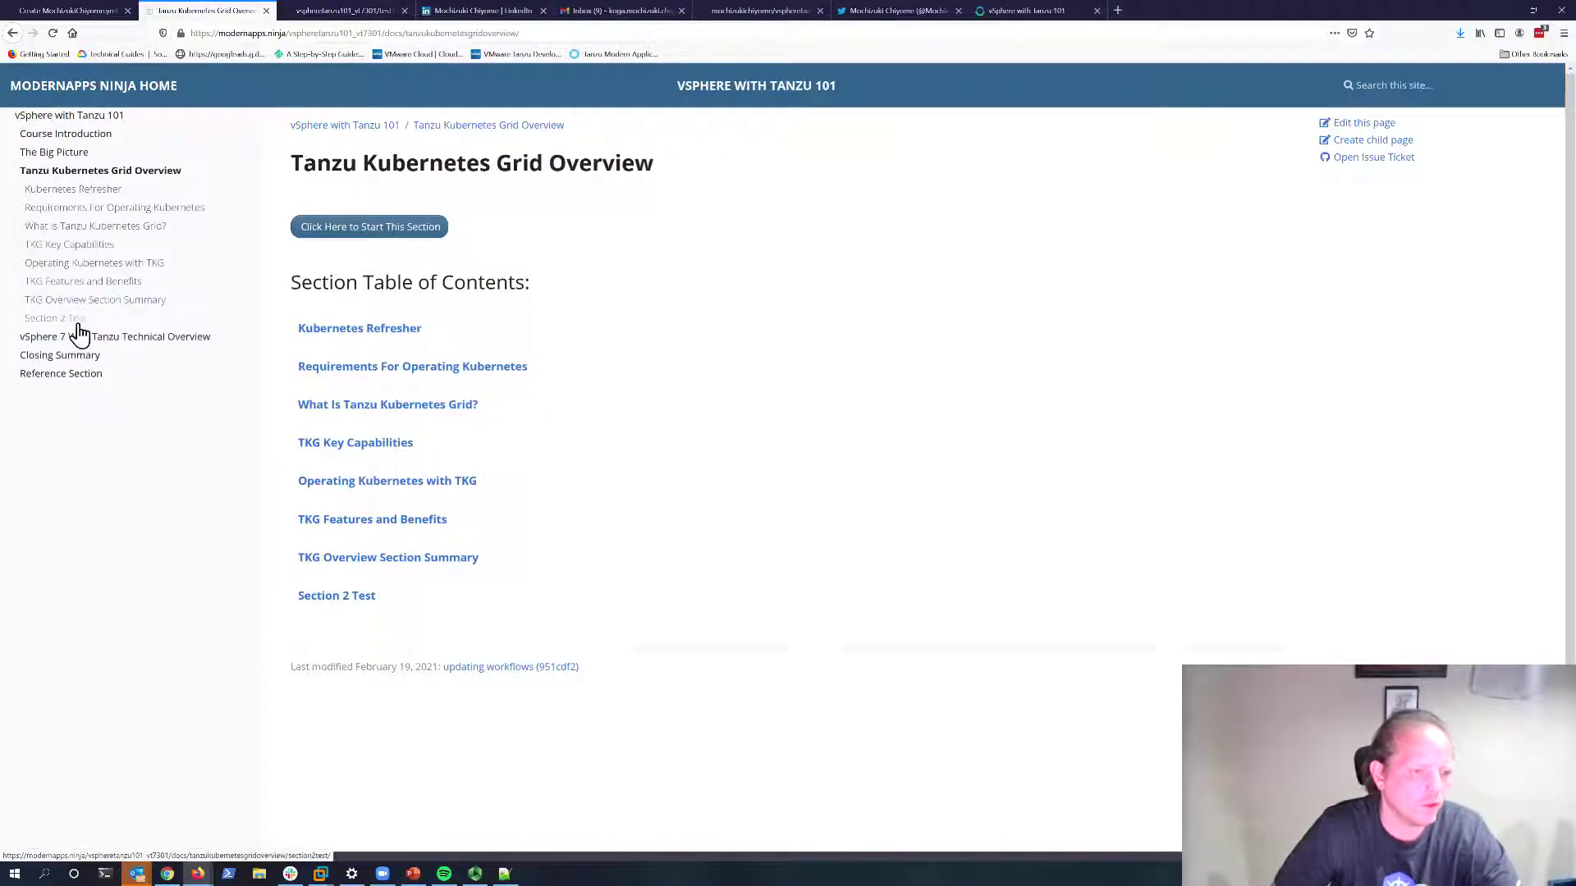
left_click(58, 318)
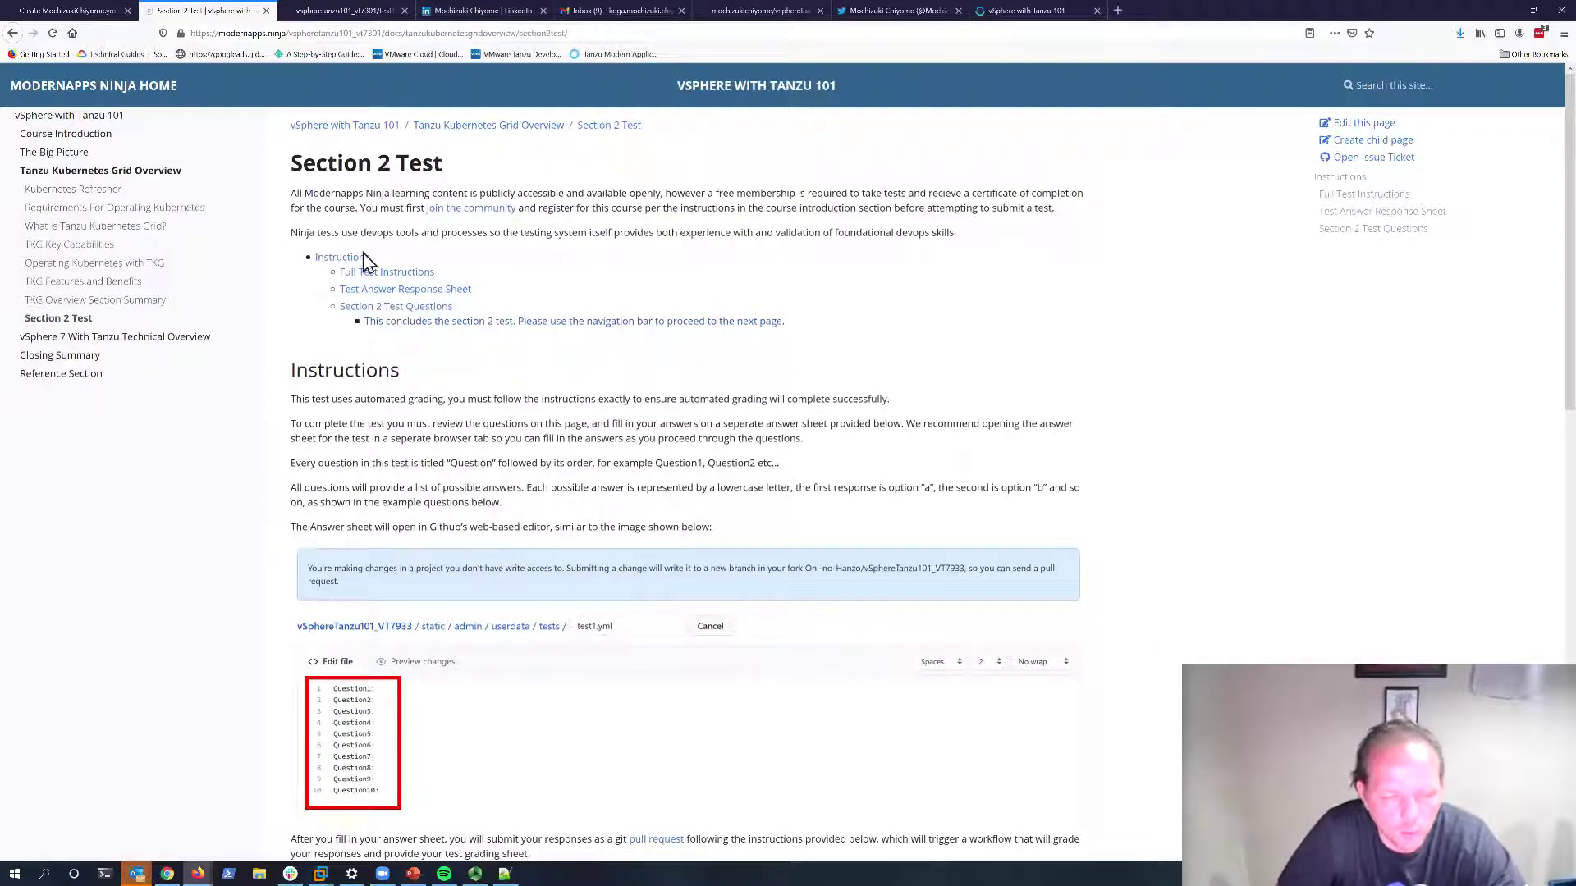
Read through the Section 2 Test instructions, the answer response sheet section and the three test questions.
scroll(416, 484, "down", 5)
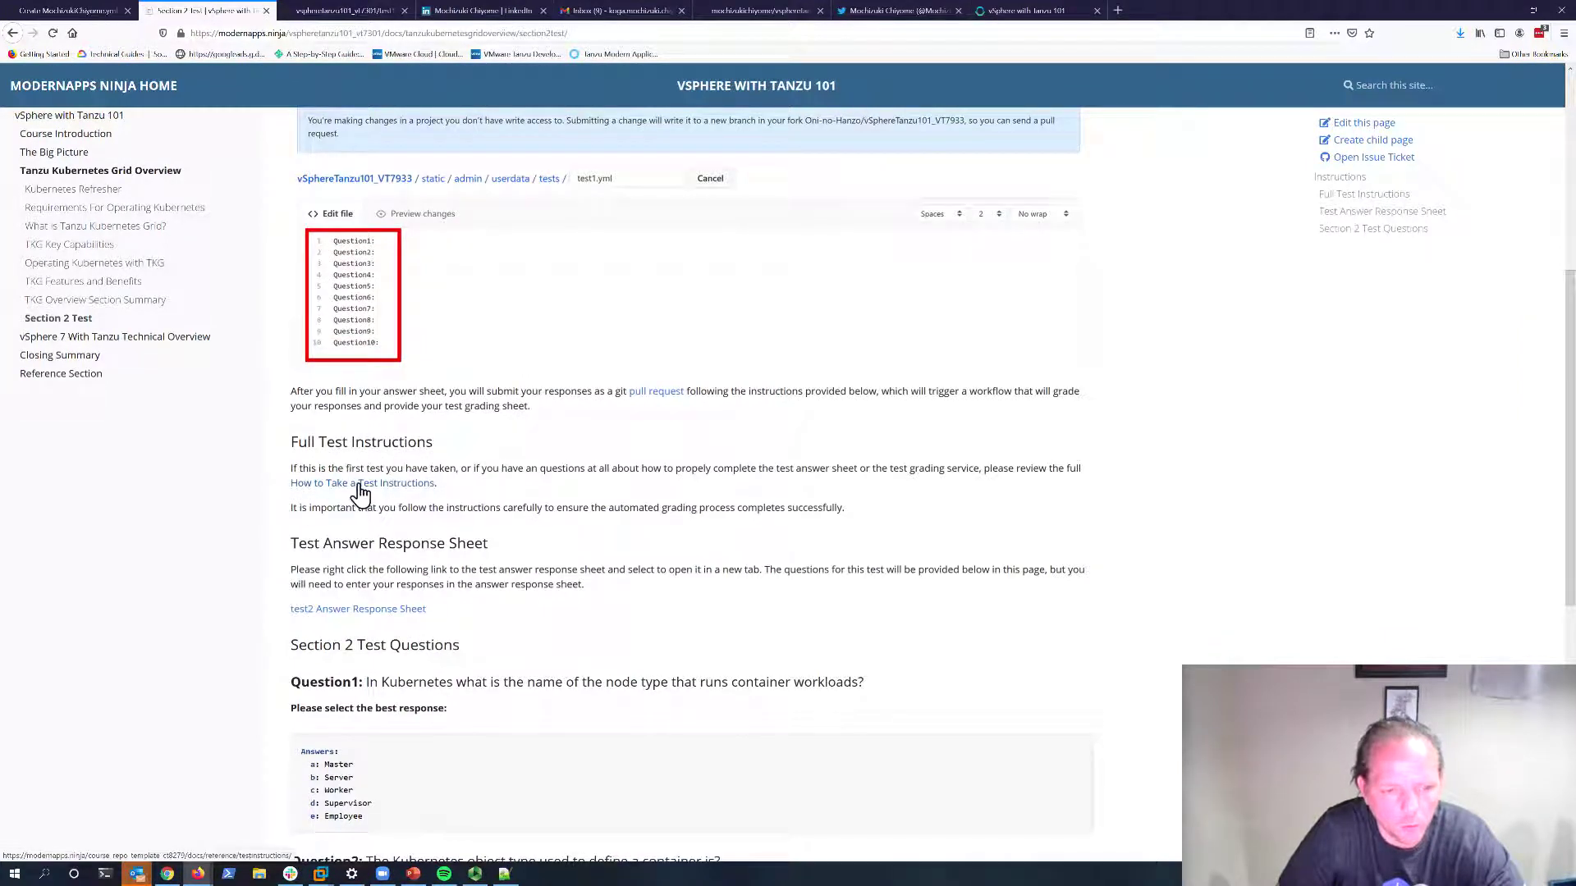
scroll(532, 469, "up", 3)
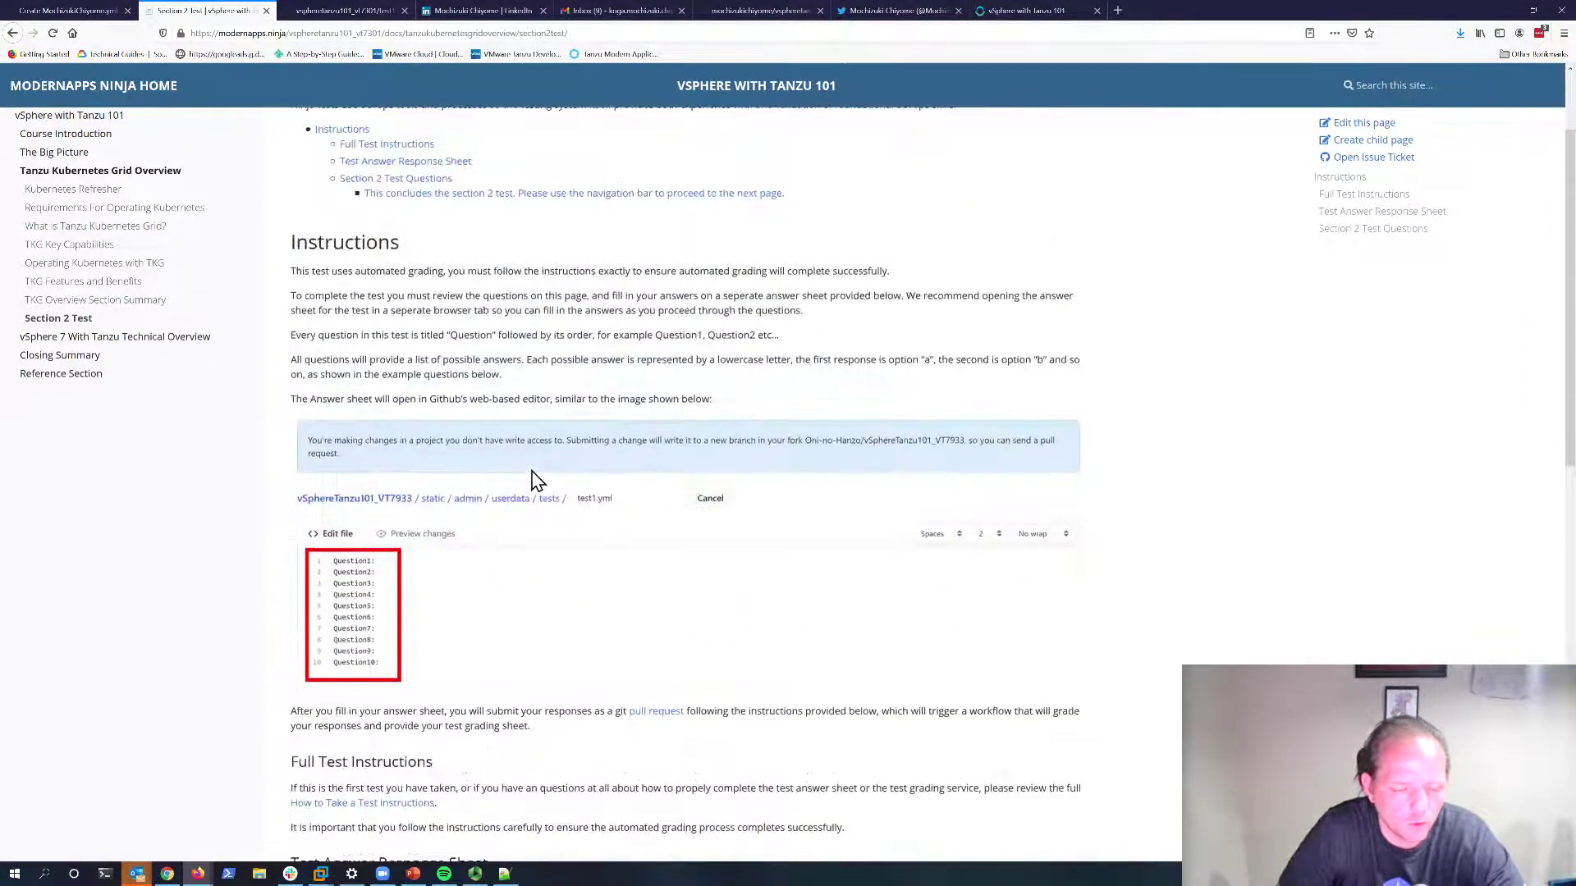
scroll(535, 482, "down", 3)
scroll(535, 482, "down", 3)
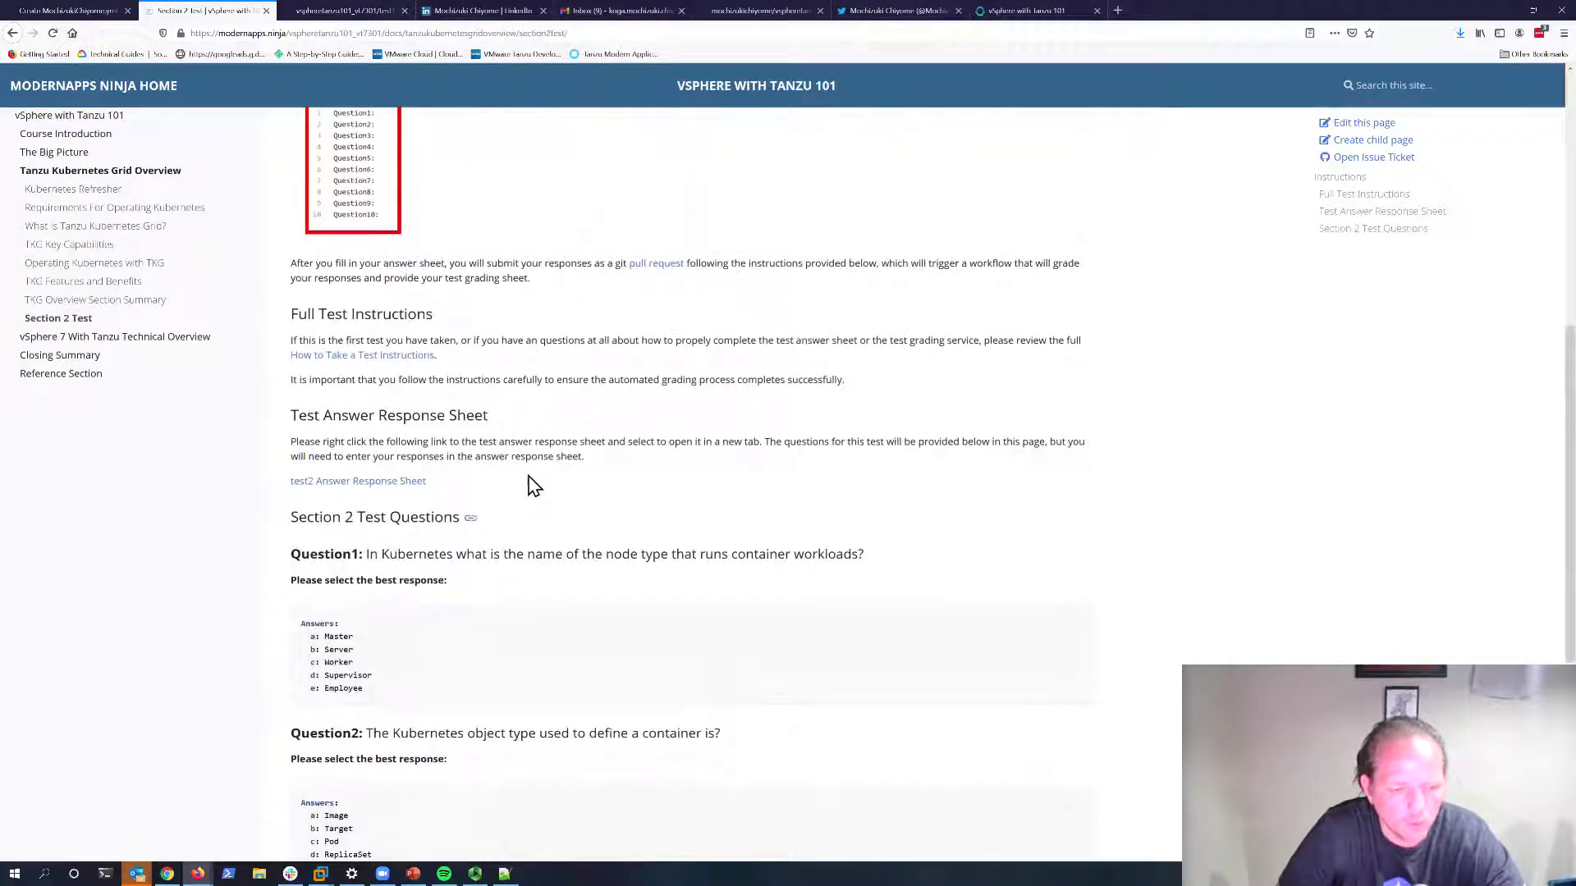
scroll(619, 433, "down", 1)
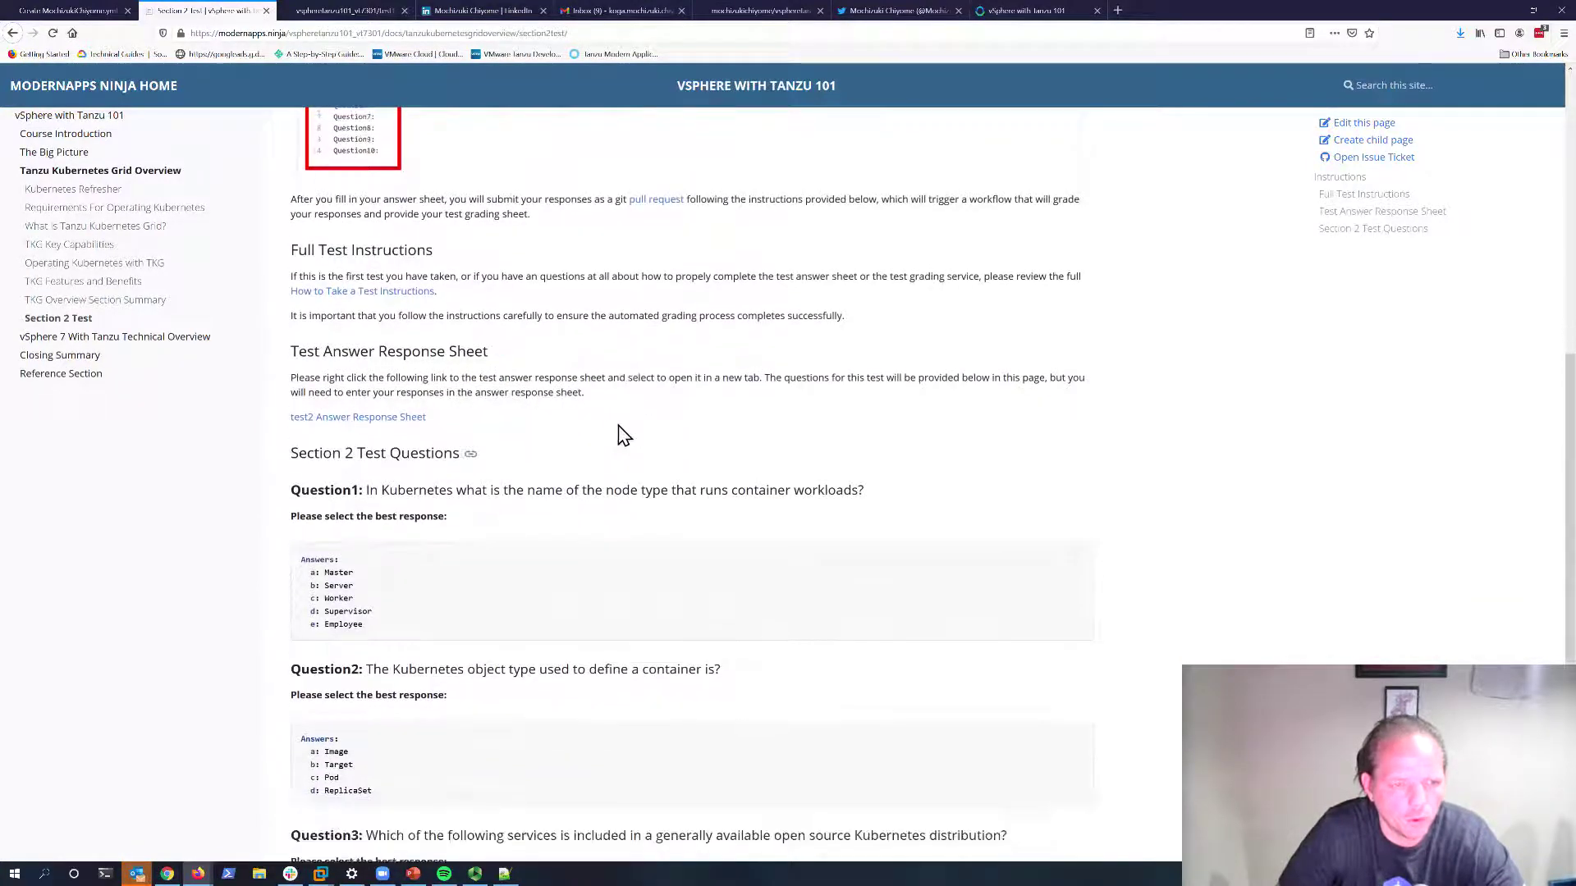
scroll(621, 434, "up", 2)
scroll(572, 423, "up", 1)
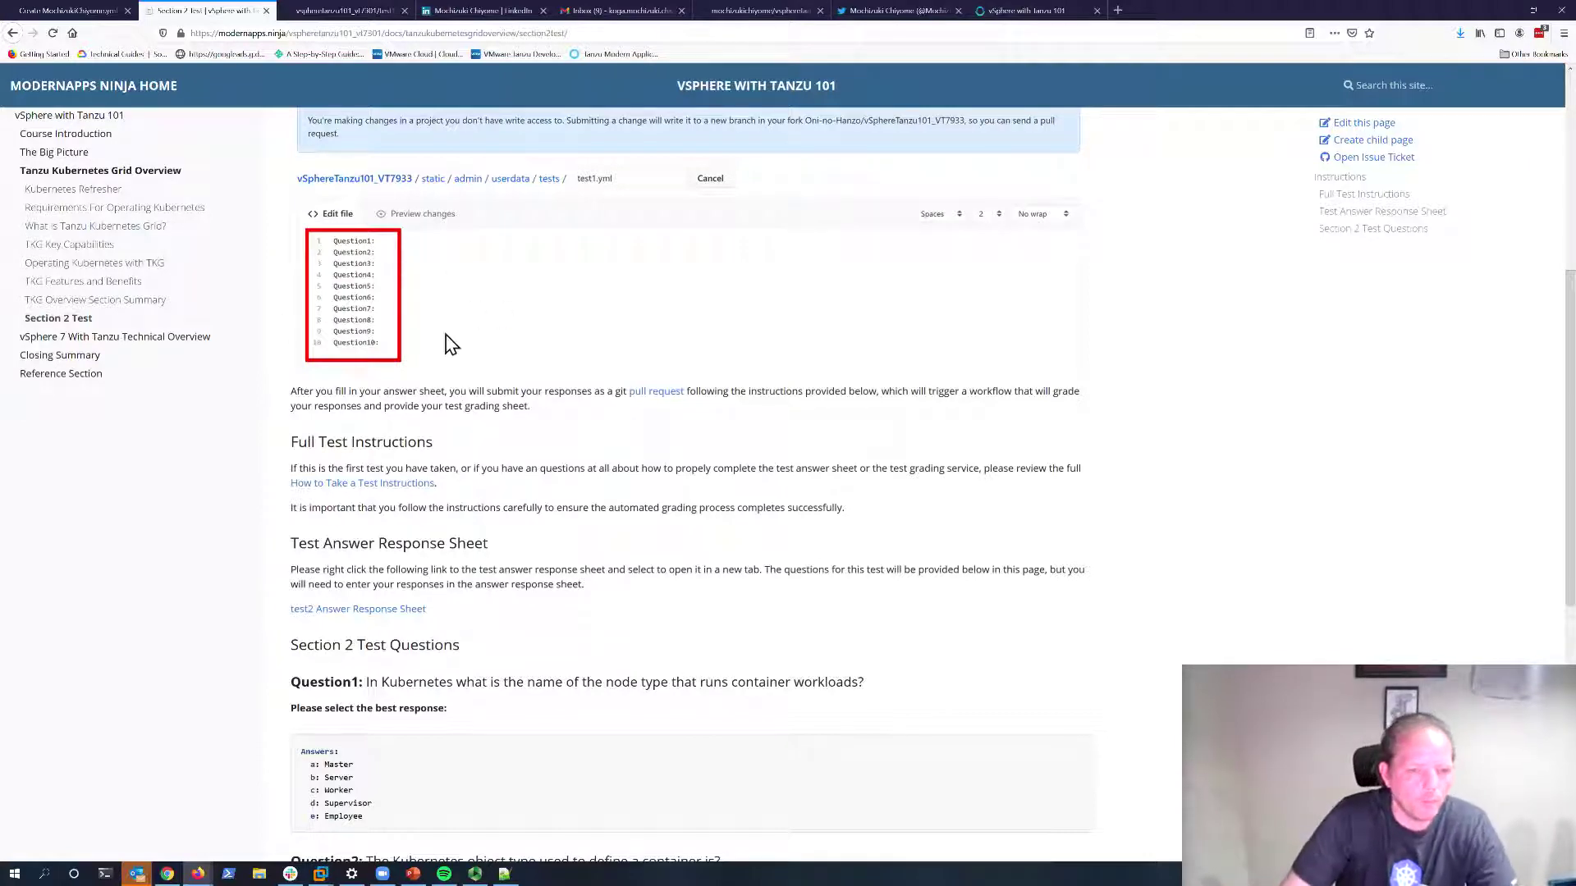
scroll(427, 441, "down", 3)
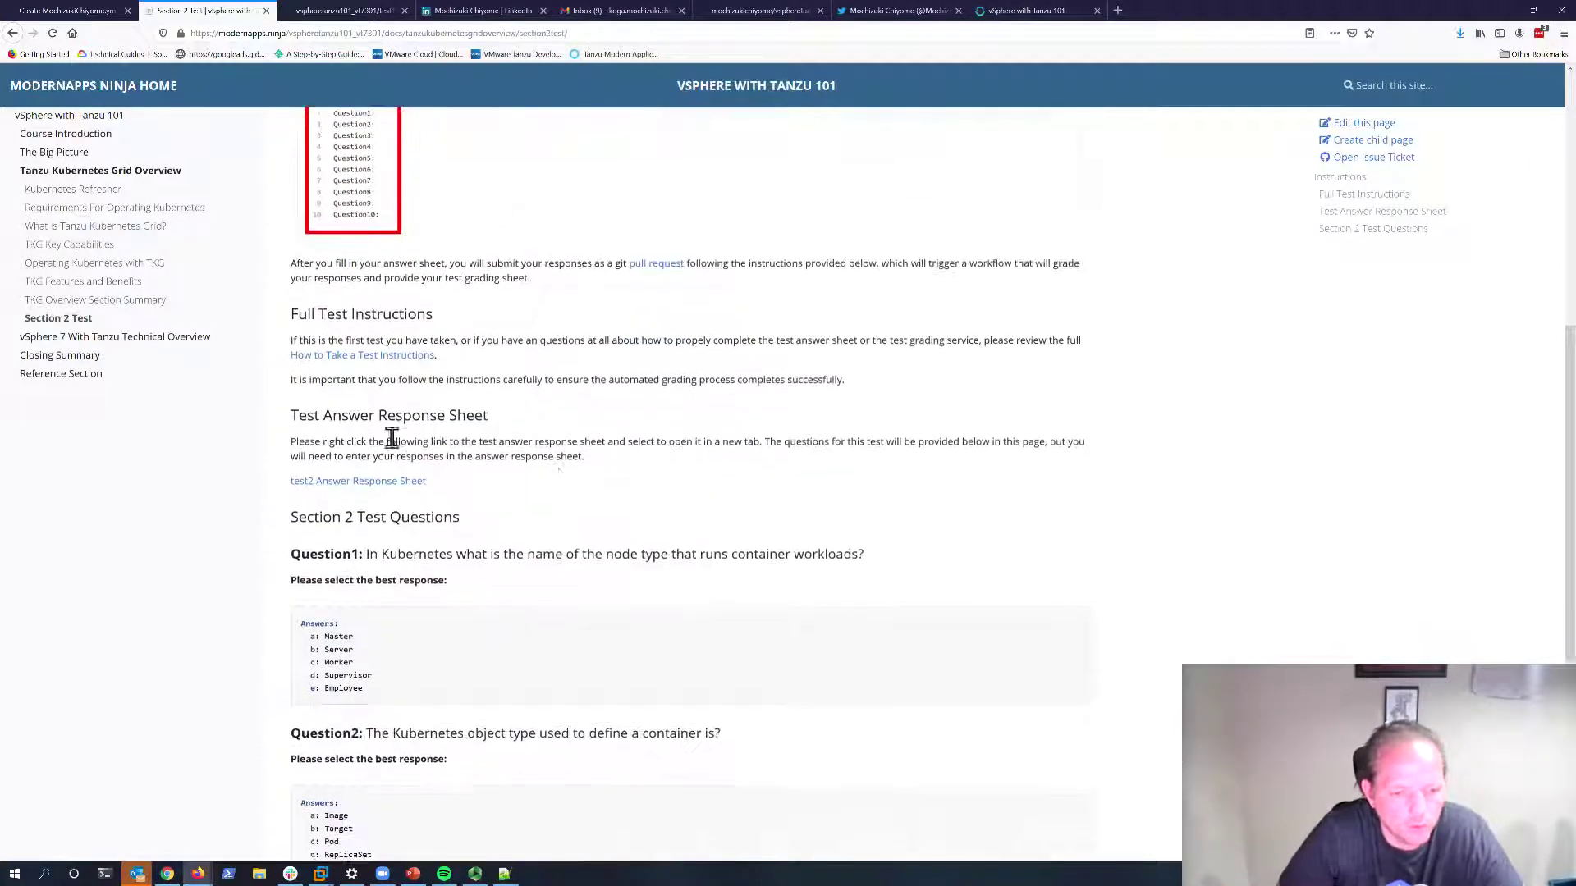
scroll(411, 443, "down", 3)
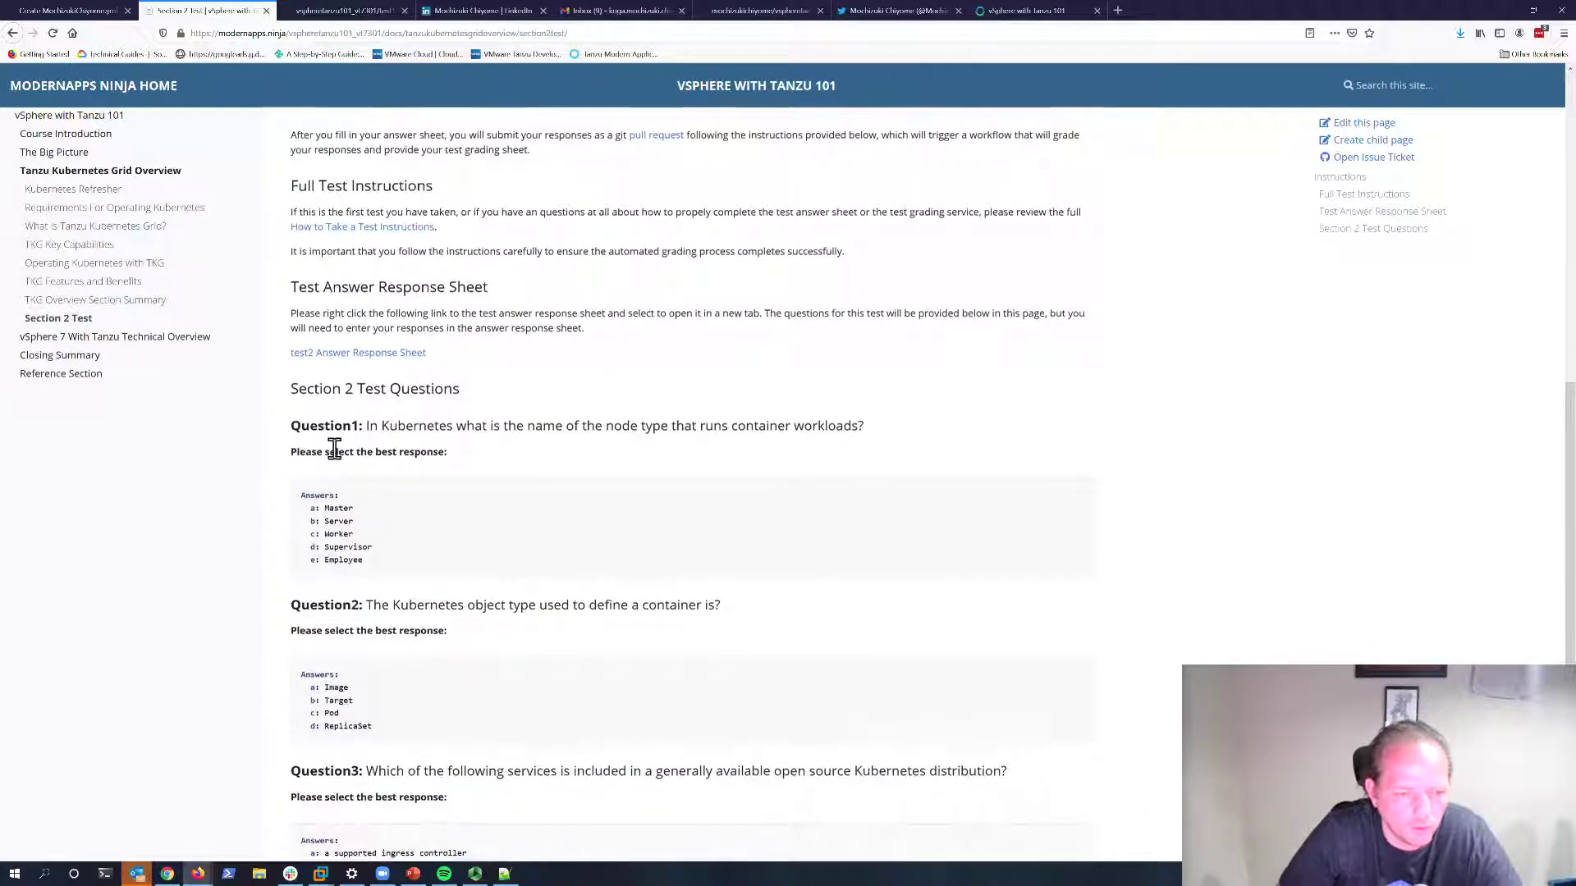
scroll(335, 447, "down", 3)
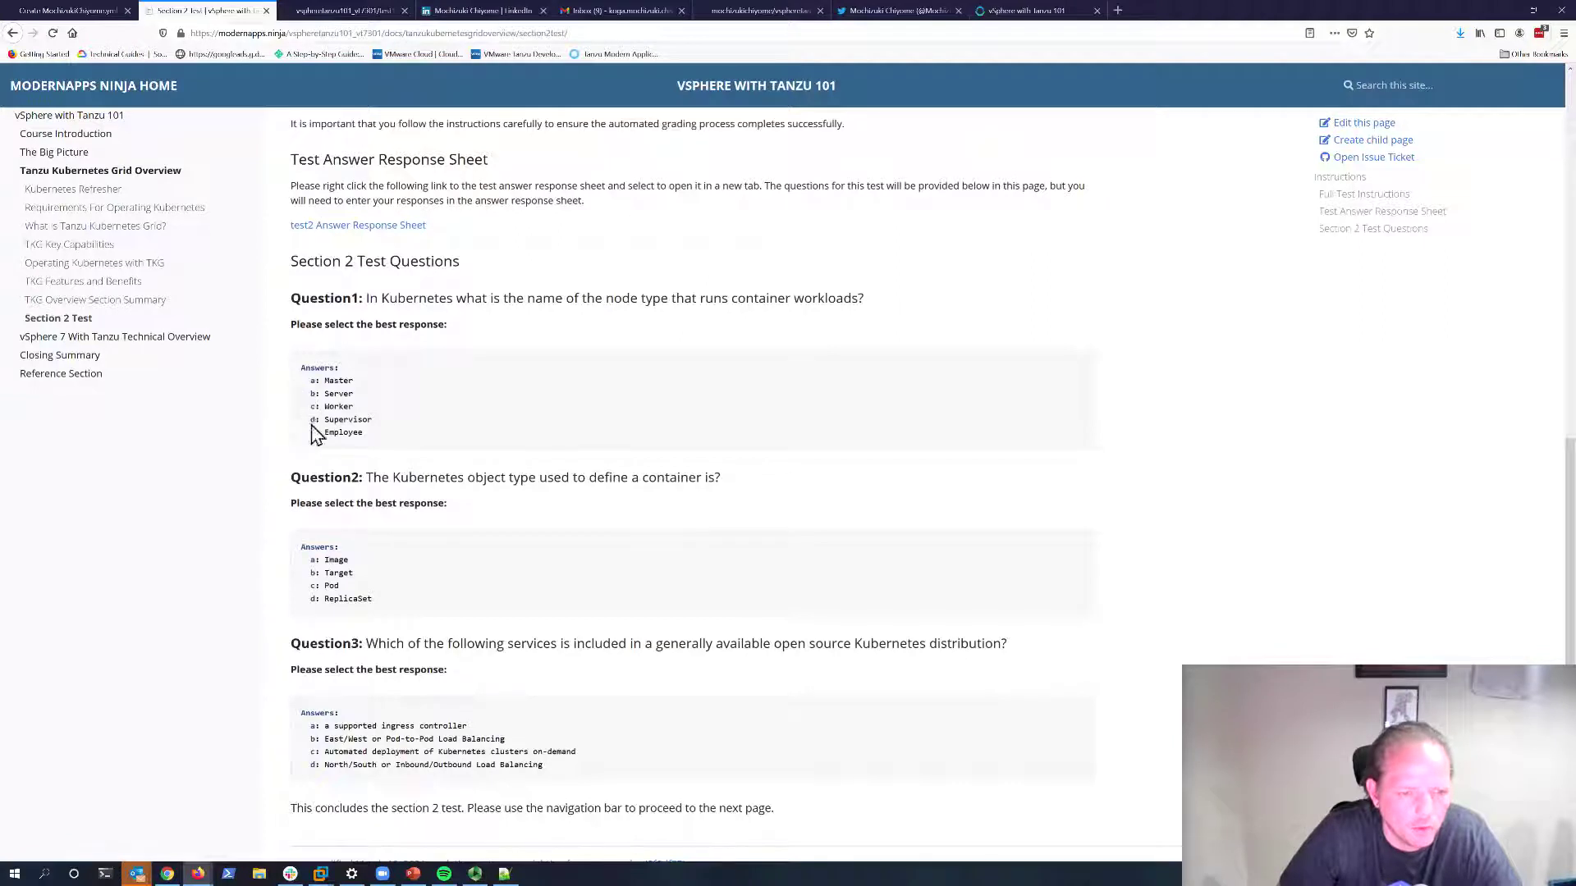
scroll(365, 295, "up", 1)
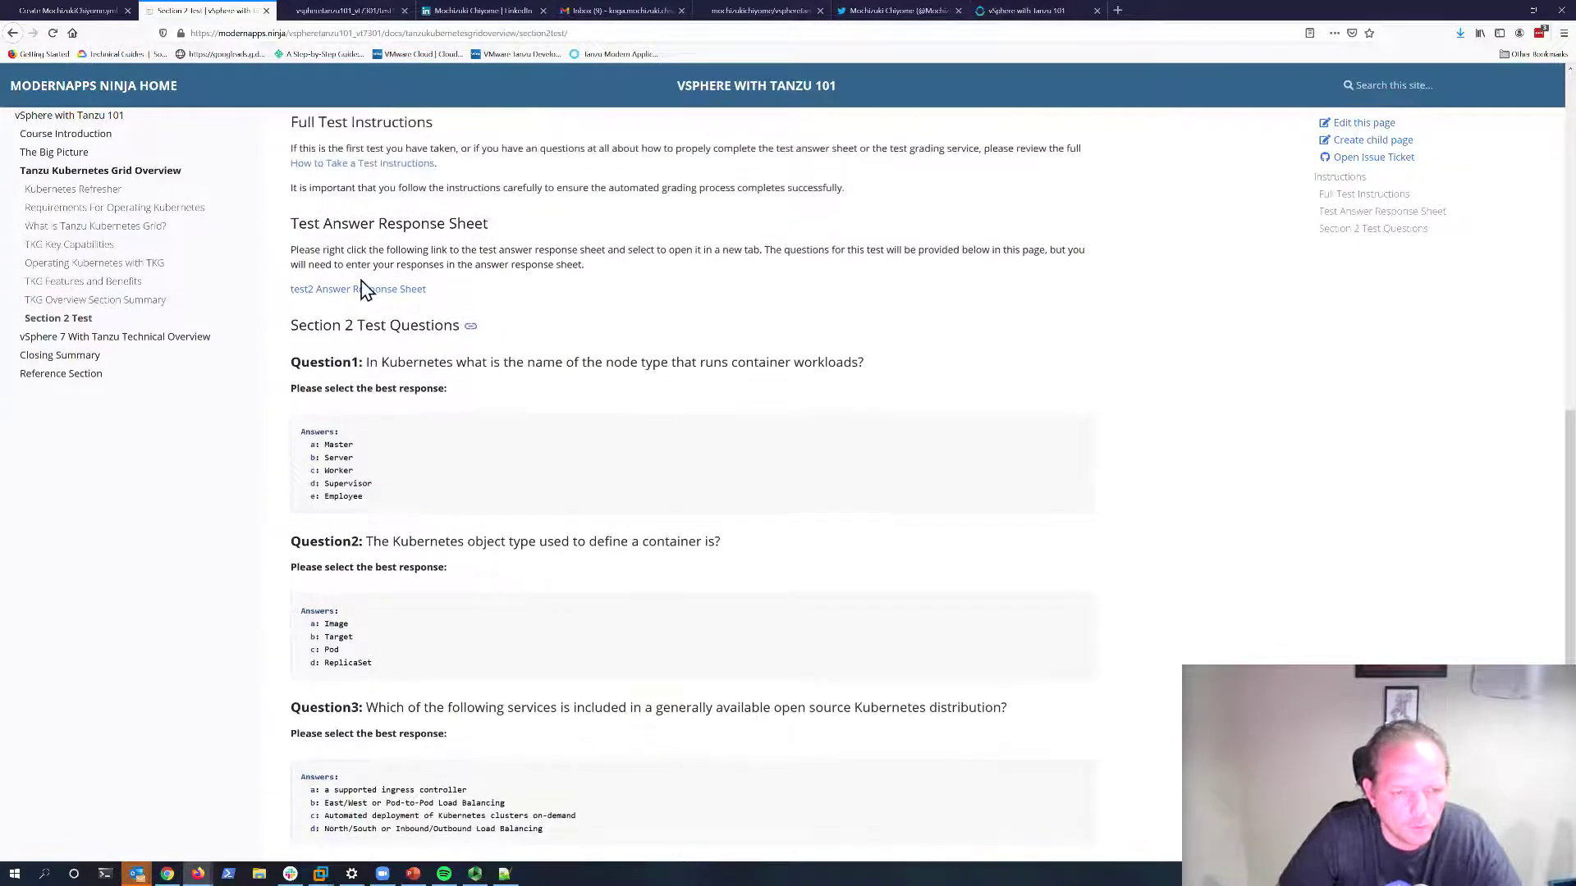
Open the test2 Answer Response Sheet in a separate browser tab and switch to it.
right_click(319, 291)
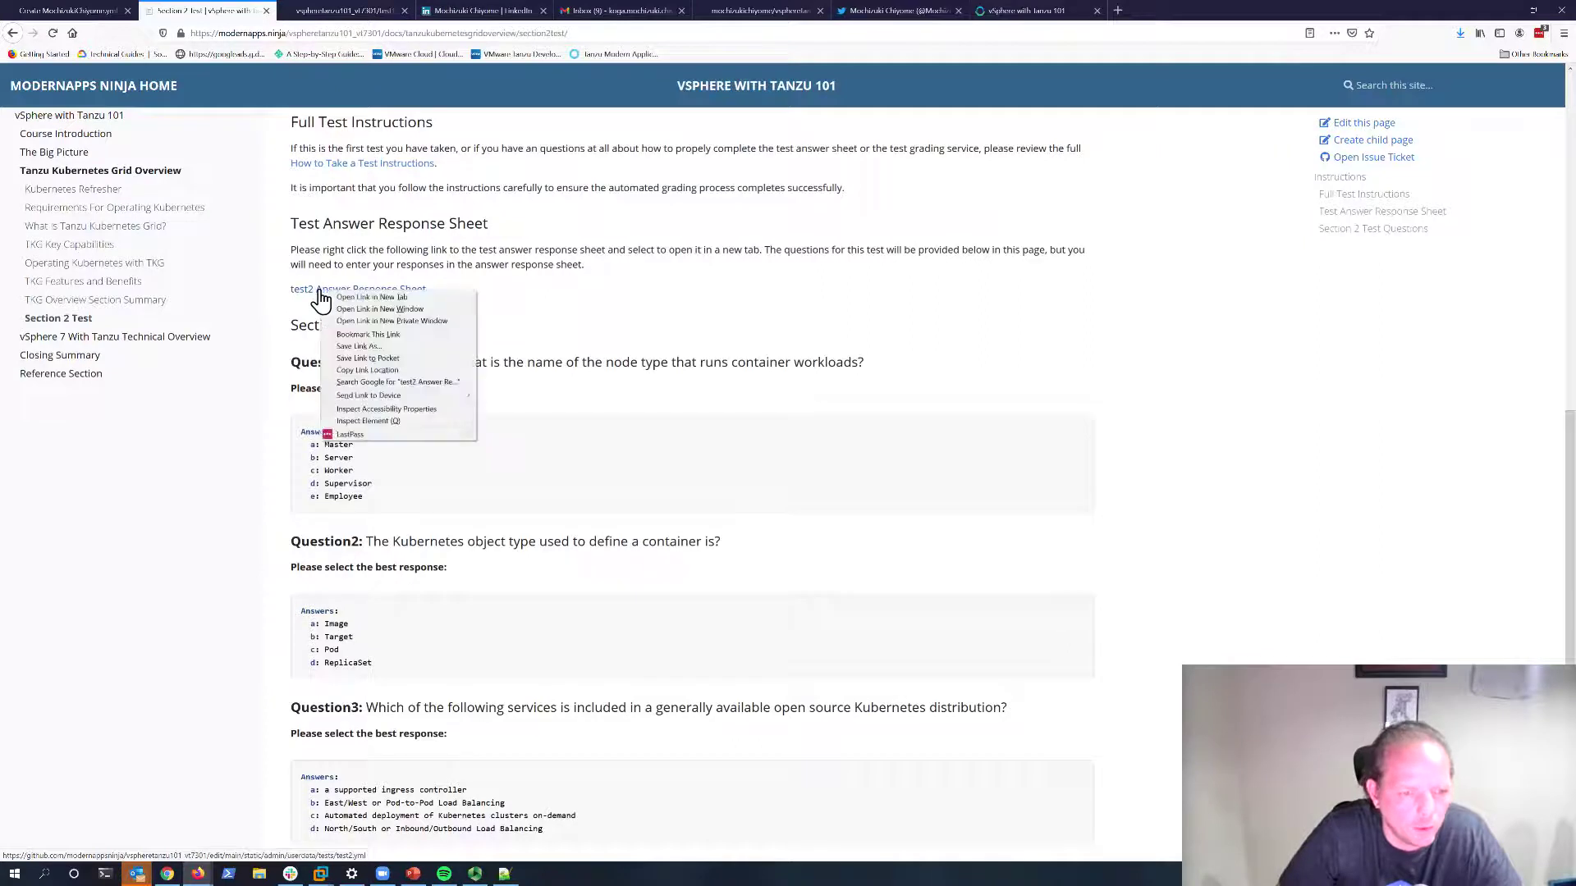
left_click(370, 297)
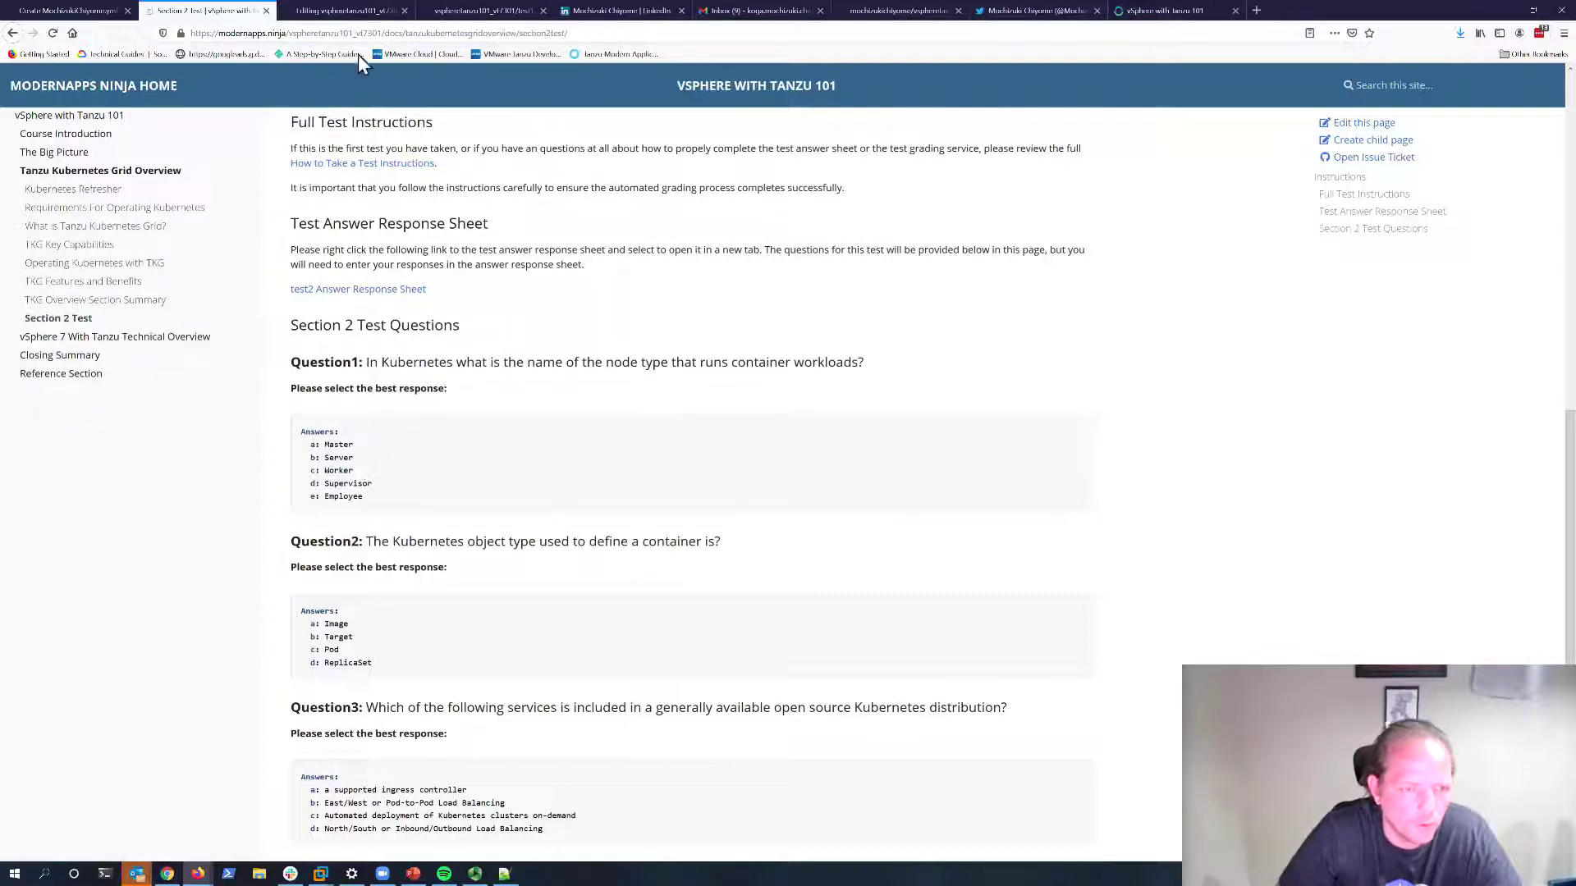
left_click(352, 12)
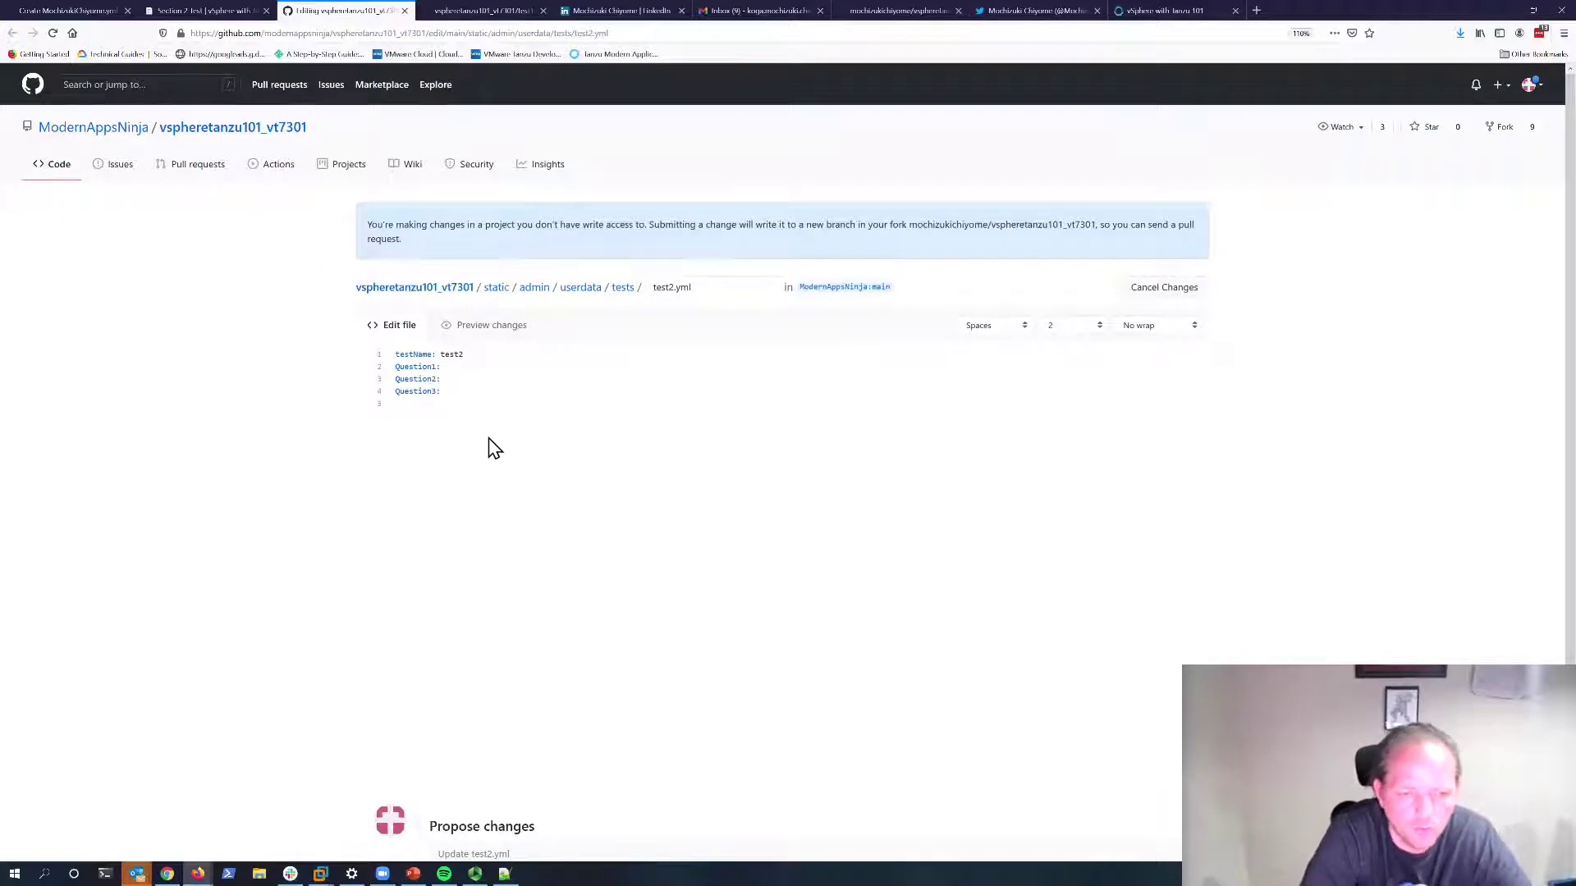
Open The Big Picture's Section 1 Test and highlight the "Select 3 of the following choices" instruction under Question3.
left_click(224, 11)
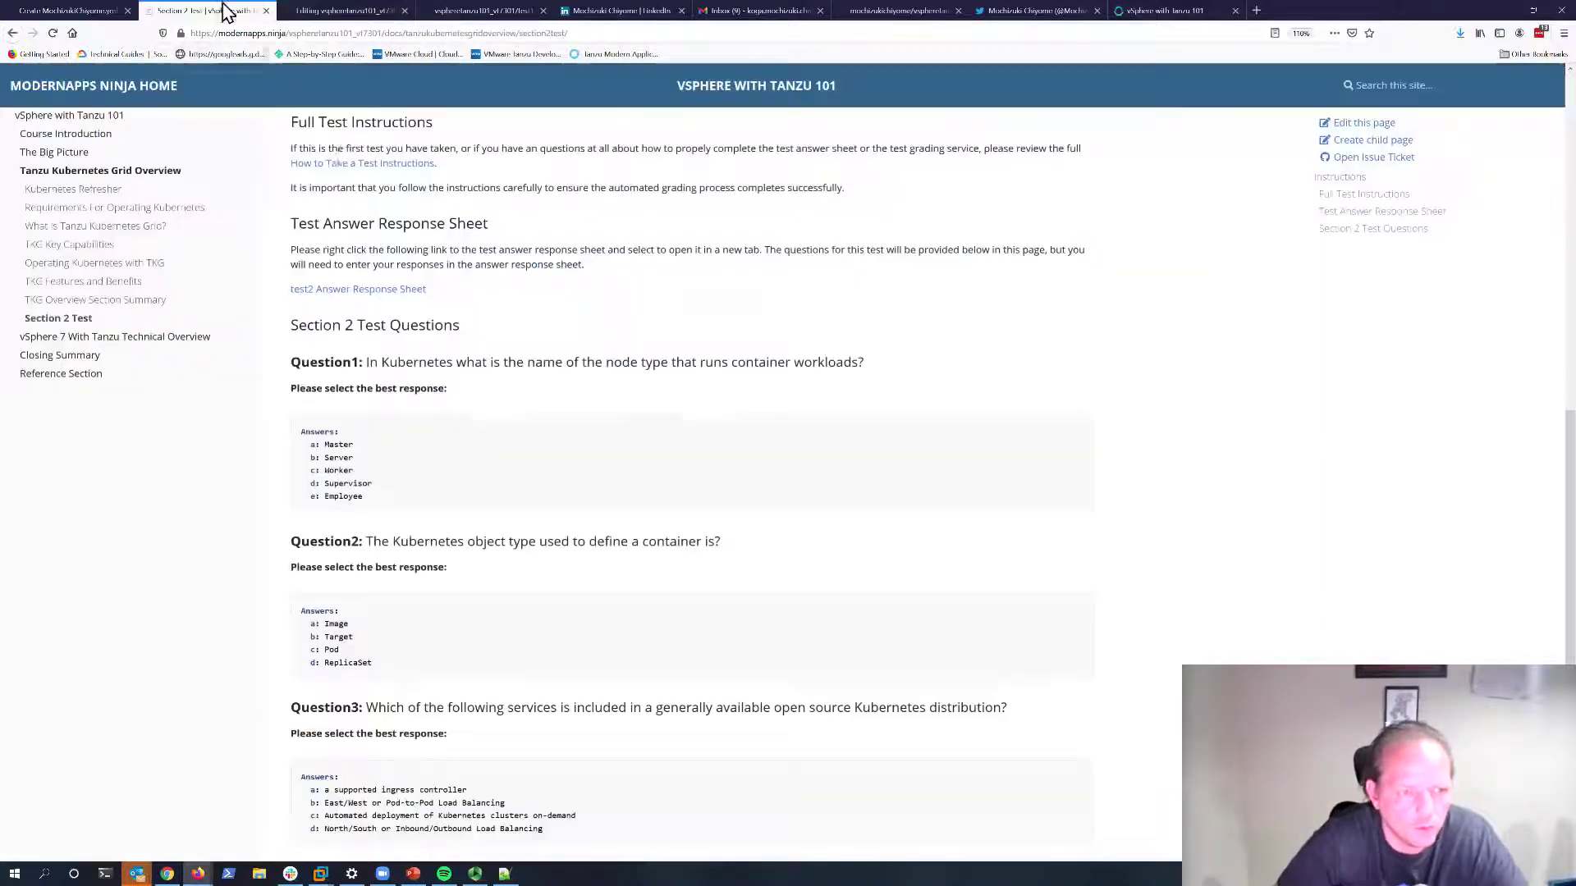
scroll(435, 431, "down", 3)
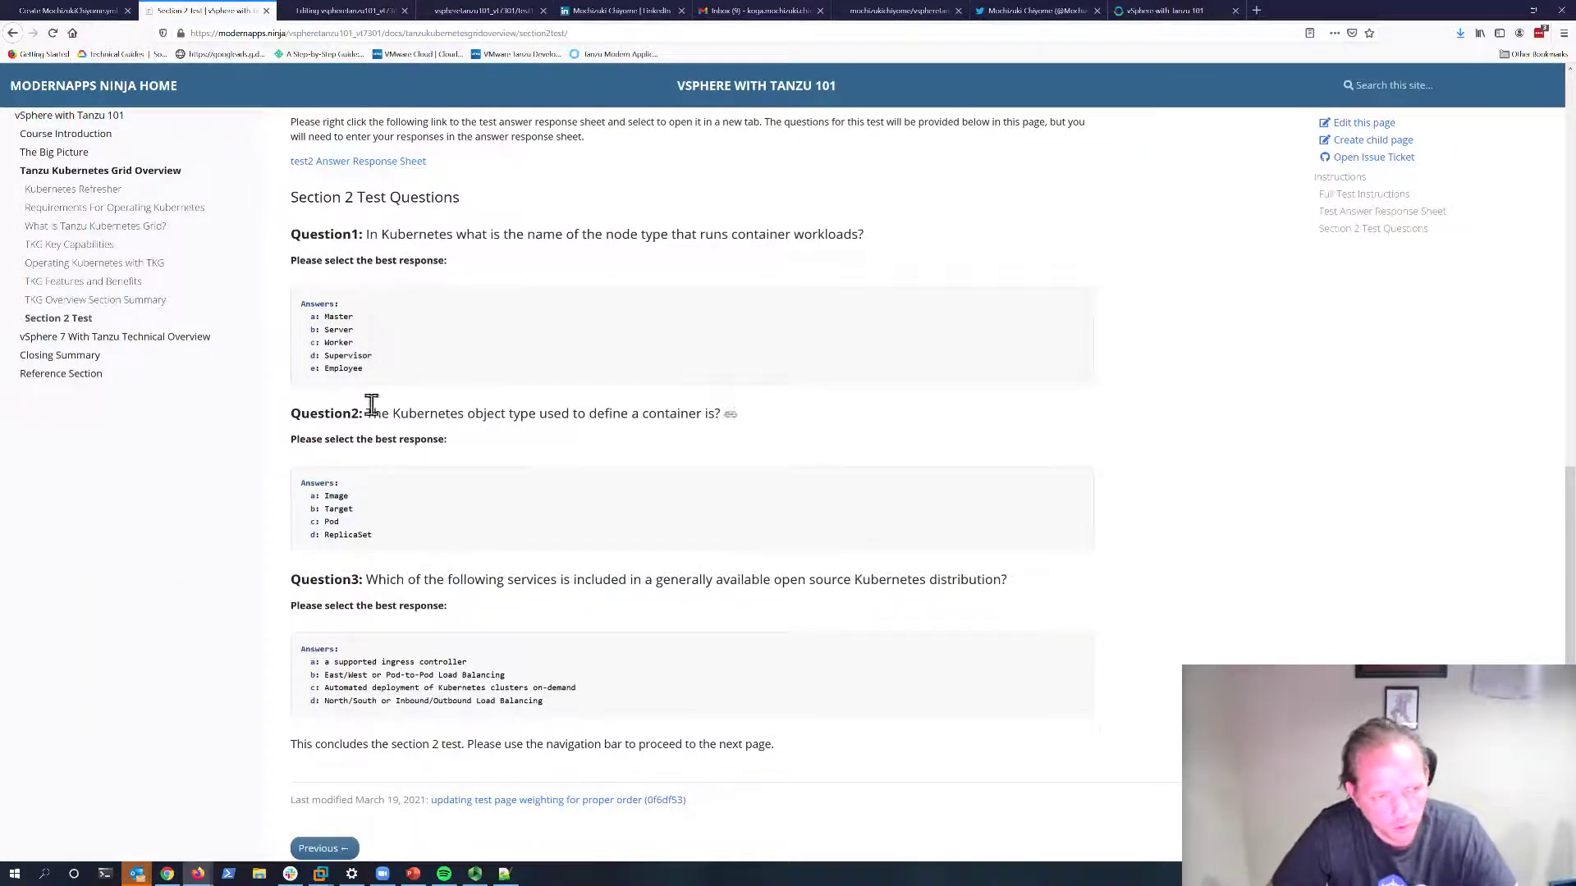
left_click(64, 154)
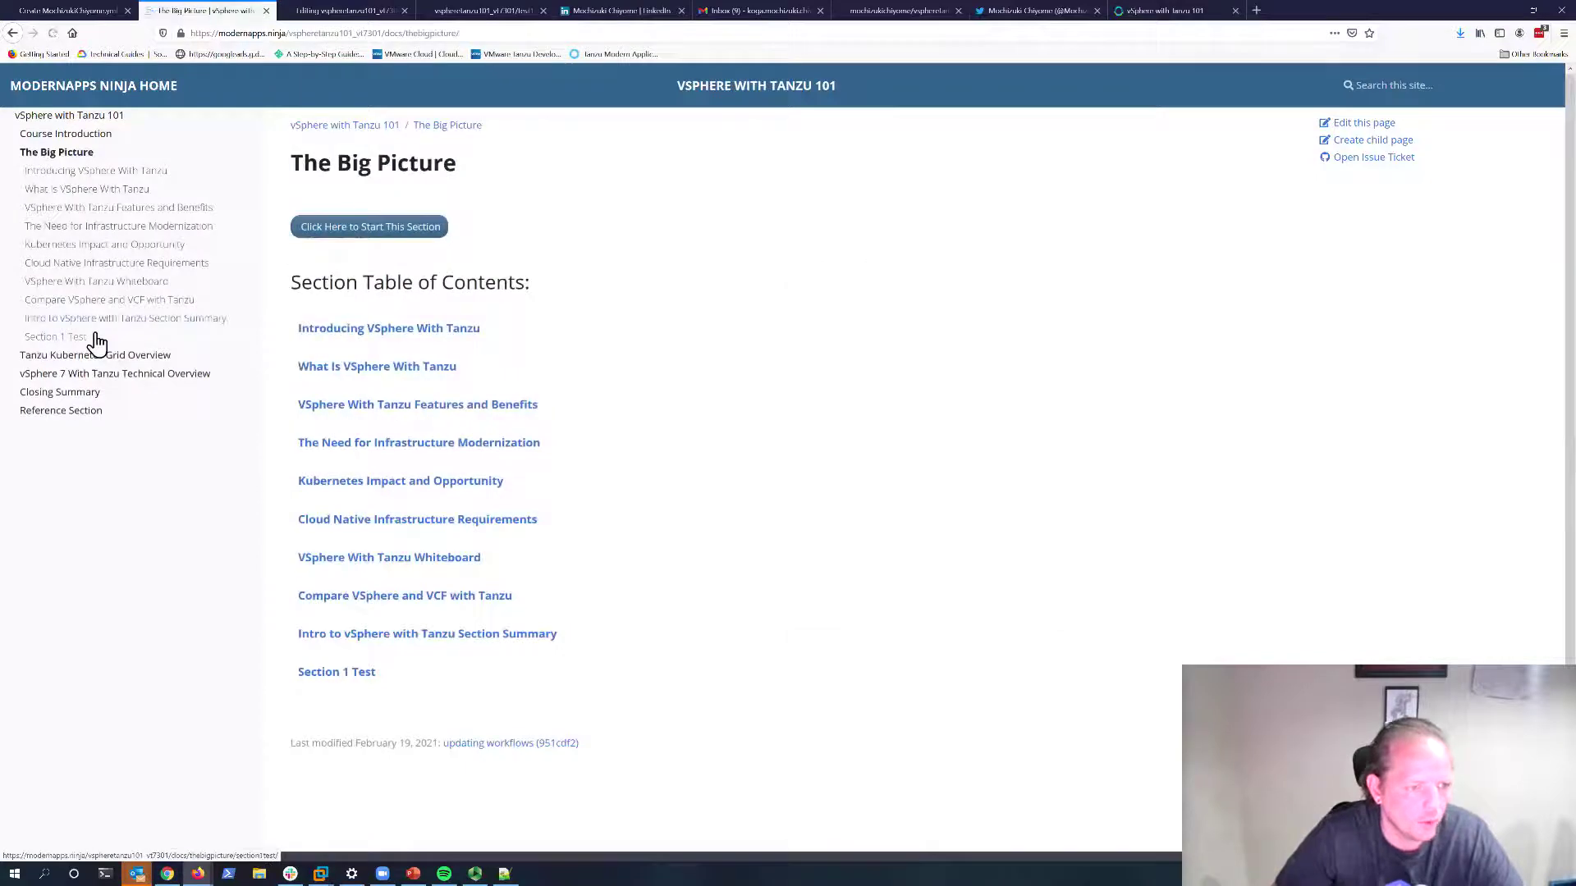
left_click(74, 336)
scroll(619, 402, "down", 10)
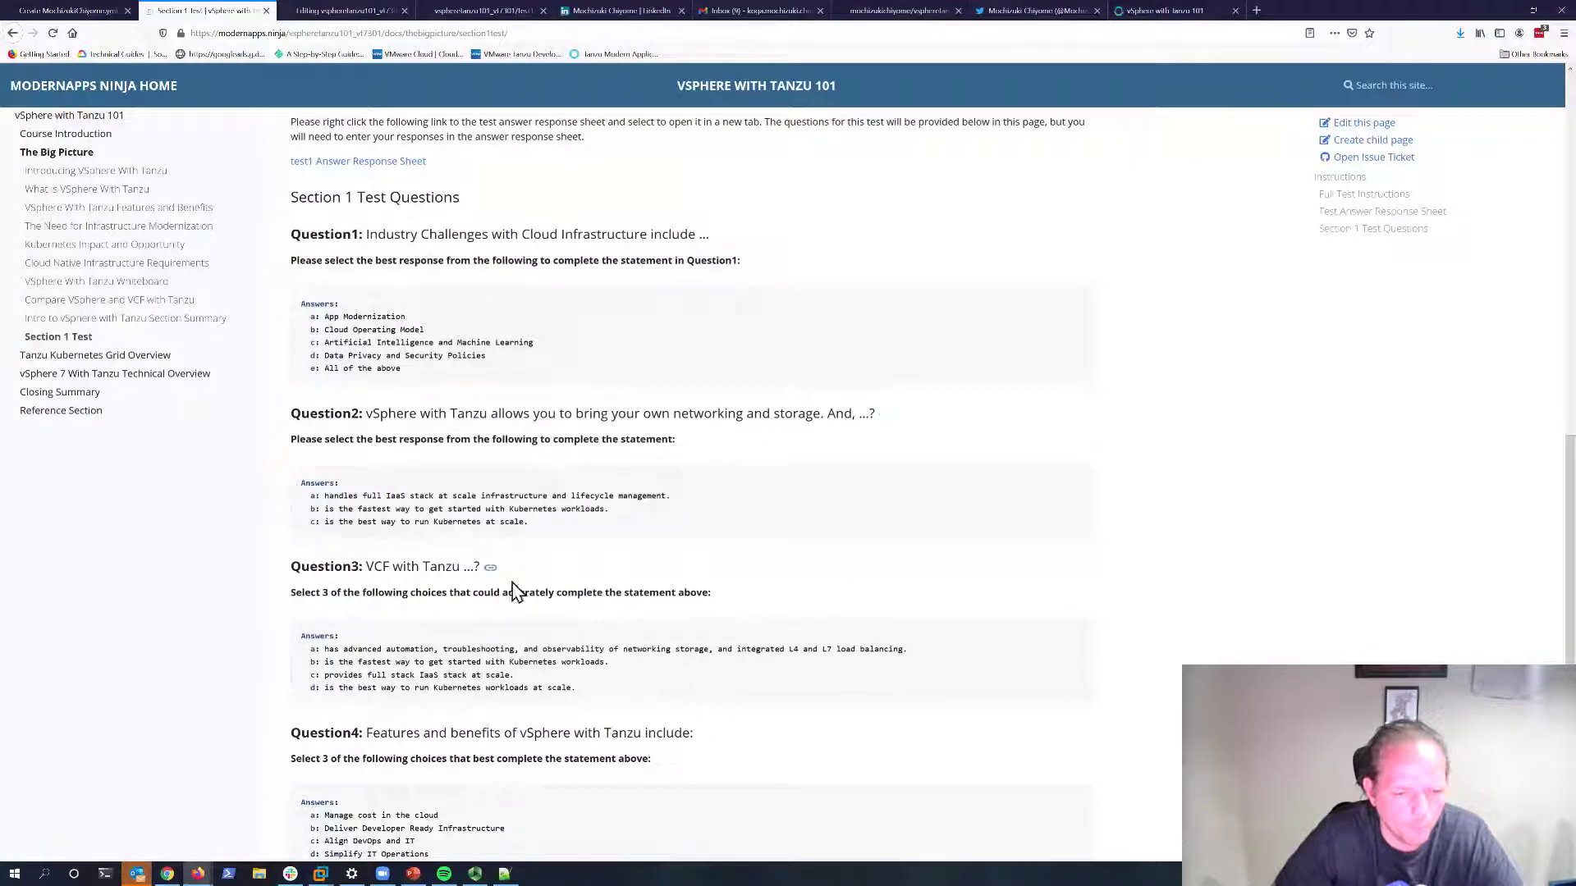
scroll(413, 591, "down", 1)
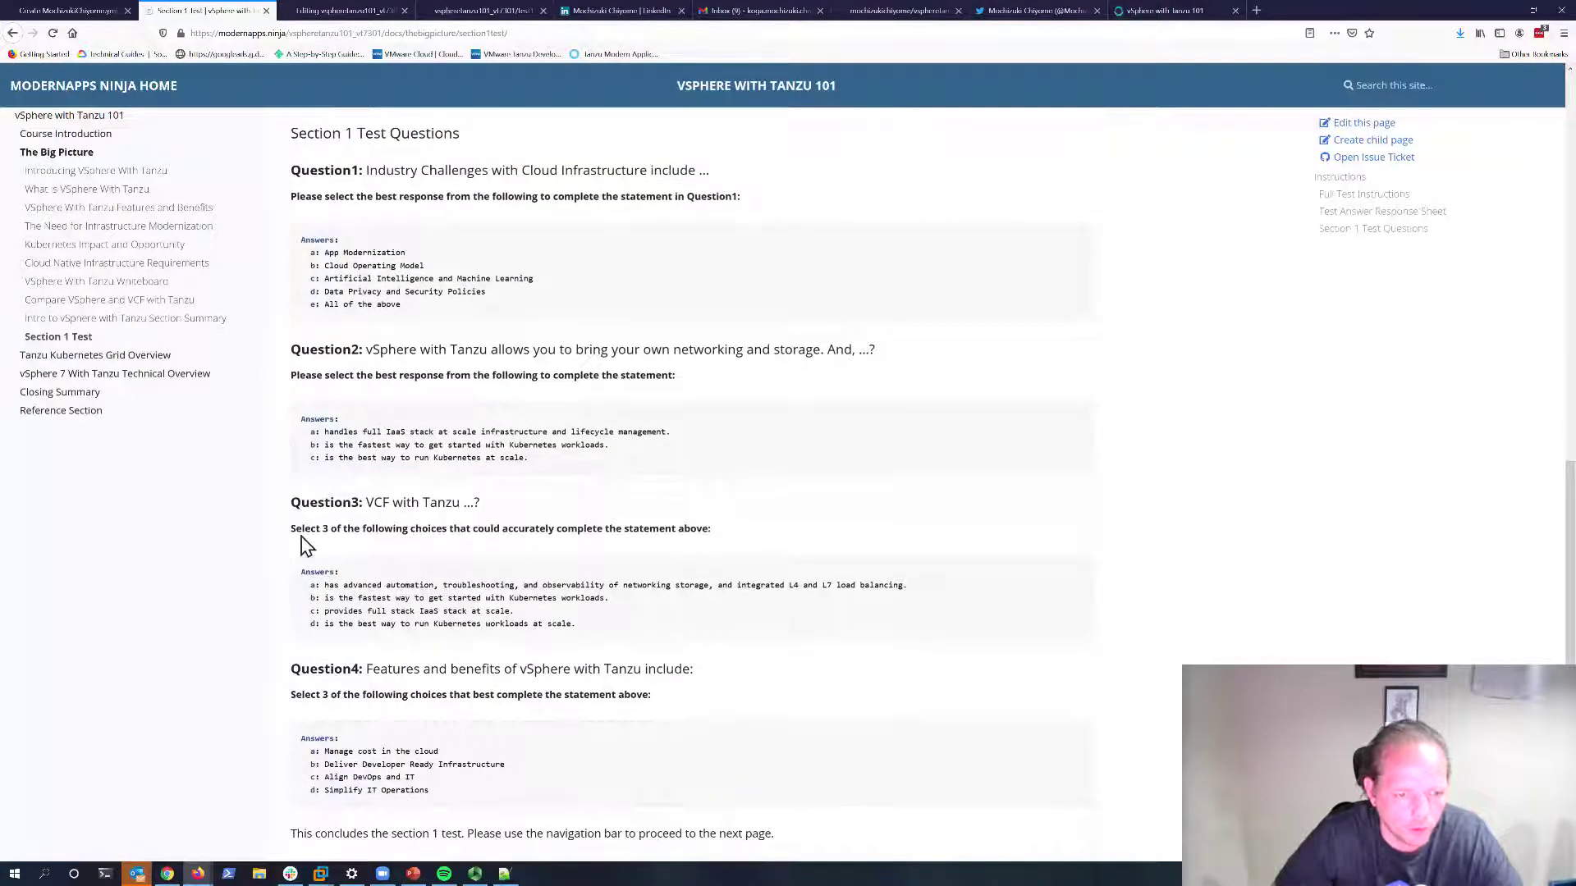
left_click_drag(296, 530, 442, 532)
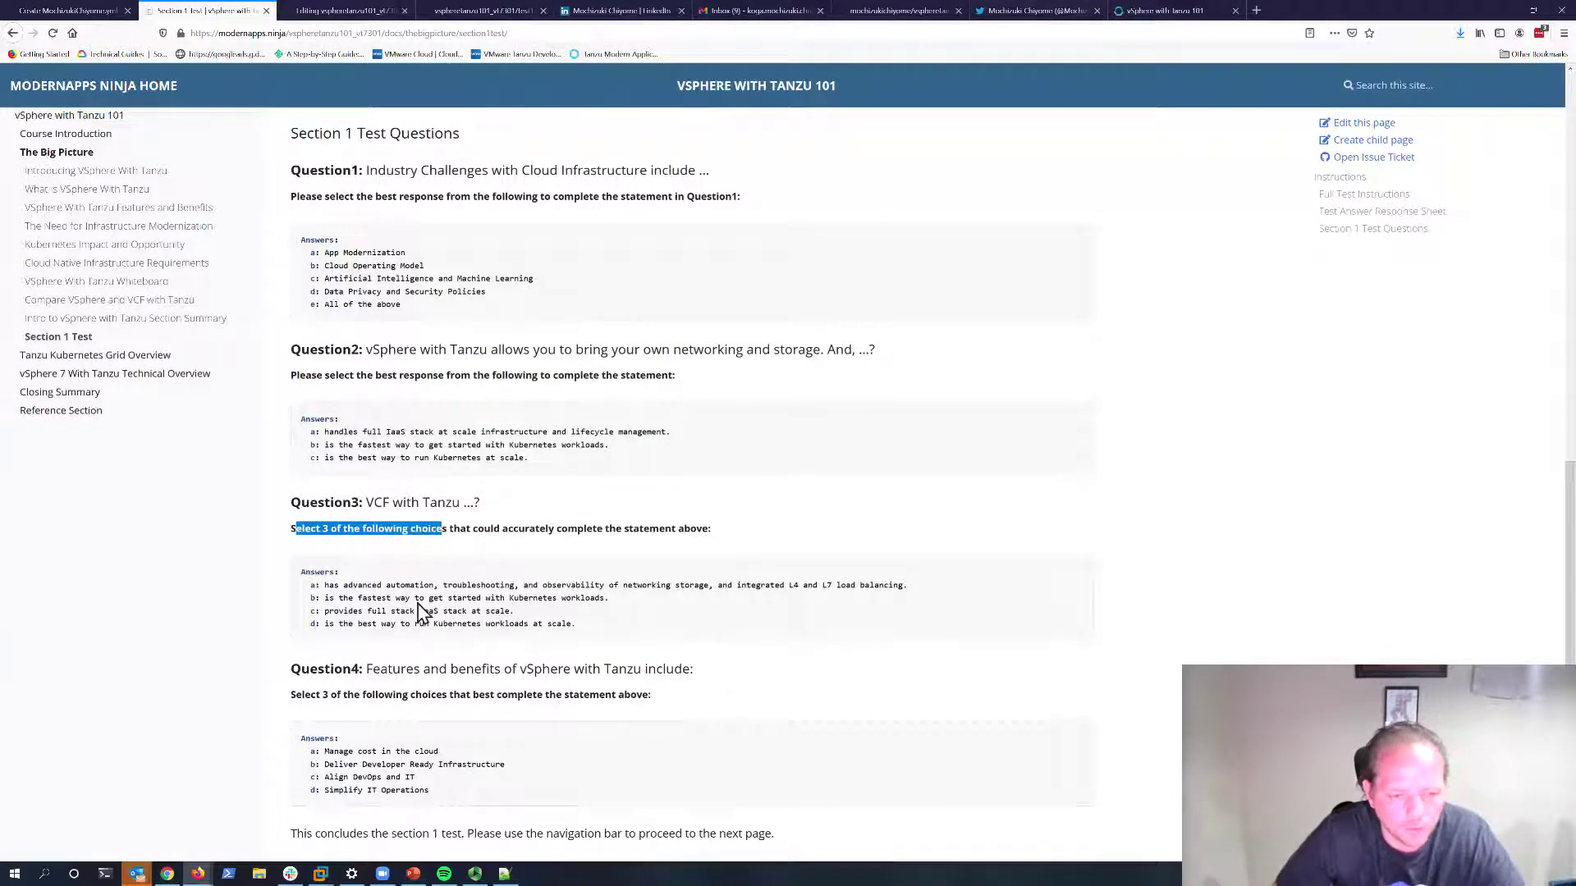
Try a comma-separated multiple-choice answer on the Question1 line of the test2.yml answer sheet, such as a,b,c.
left_click(338, 11)
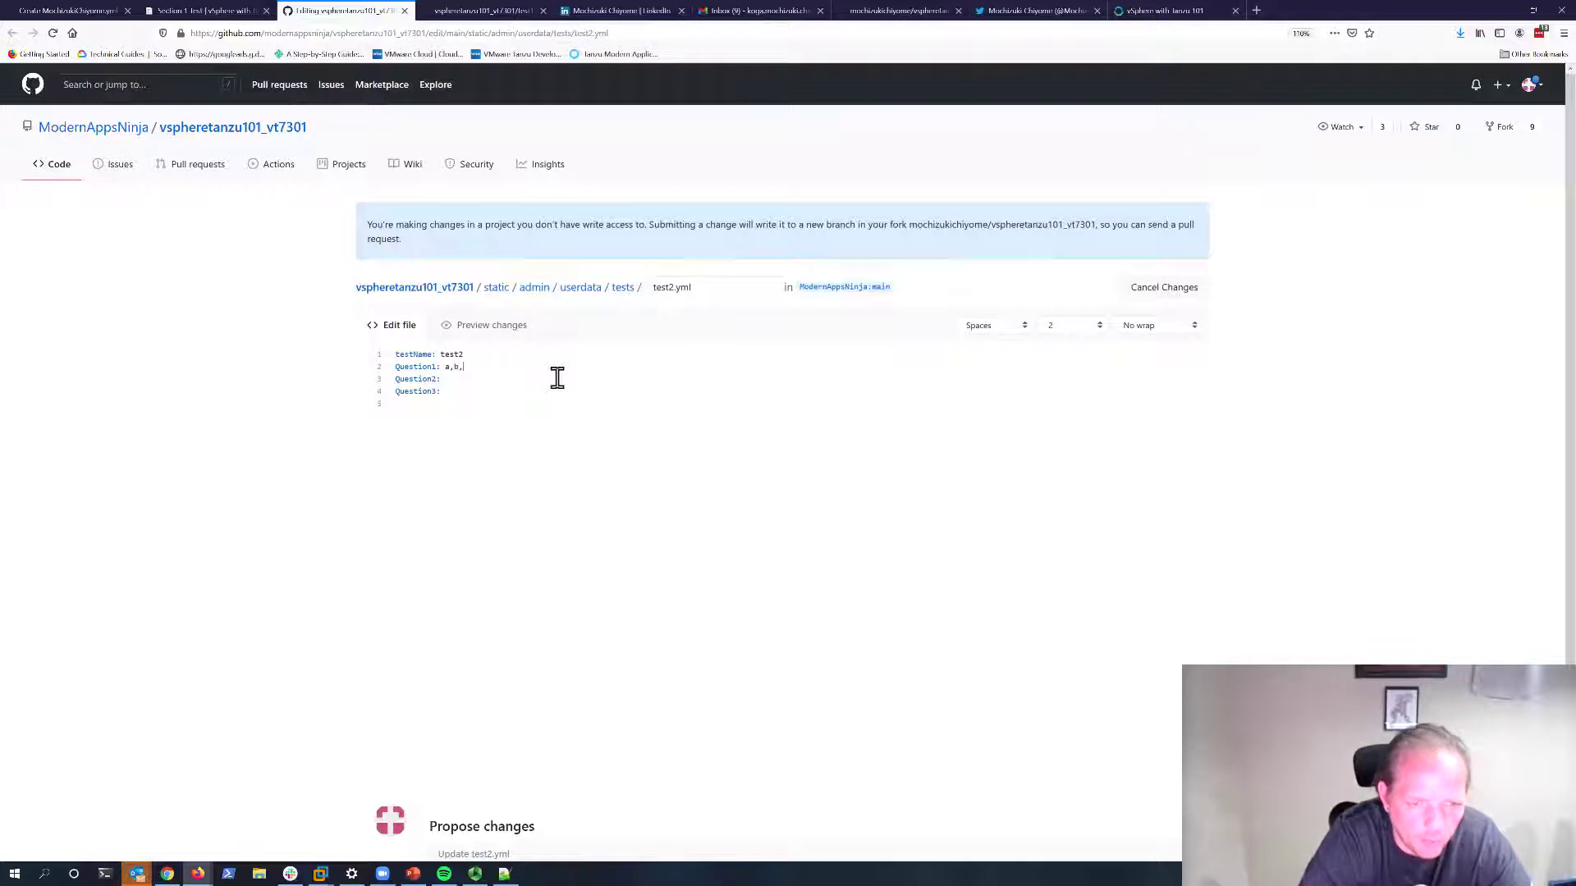
type("c")
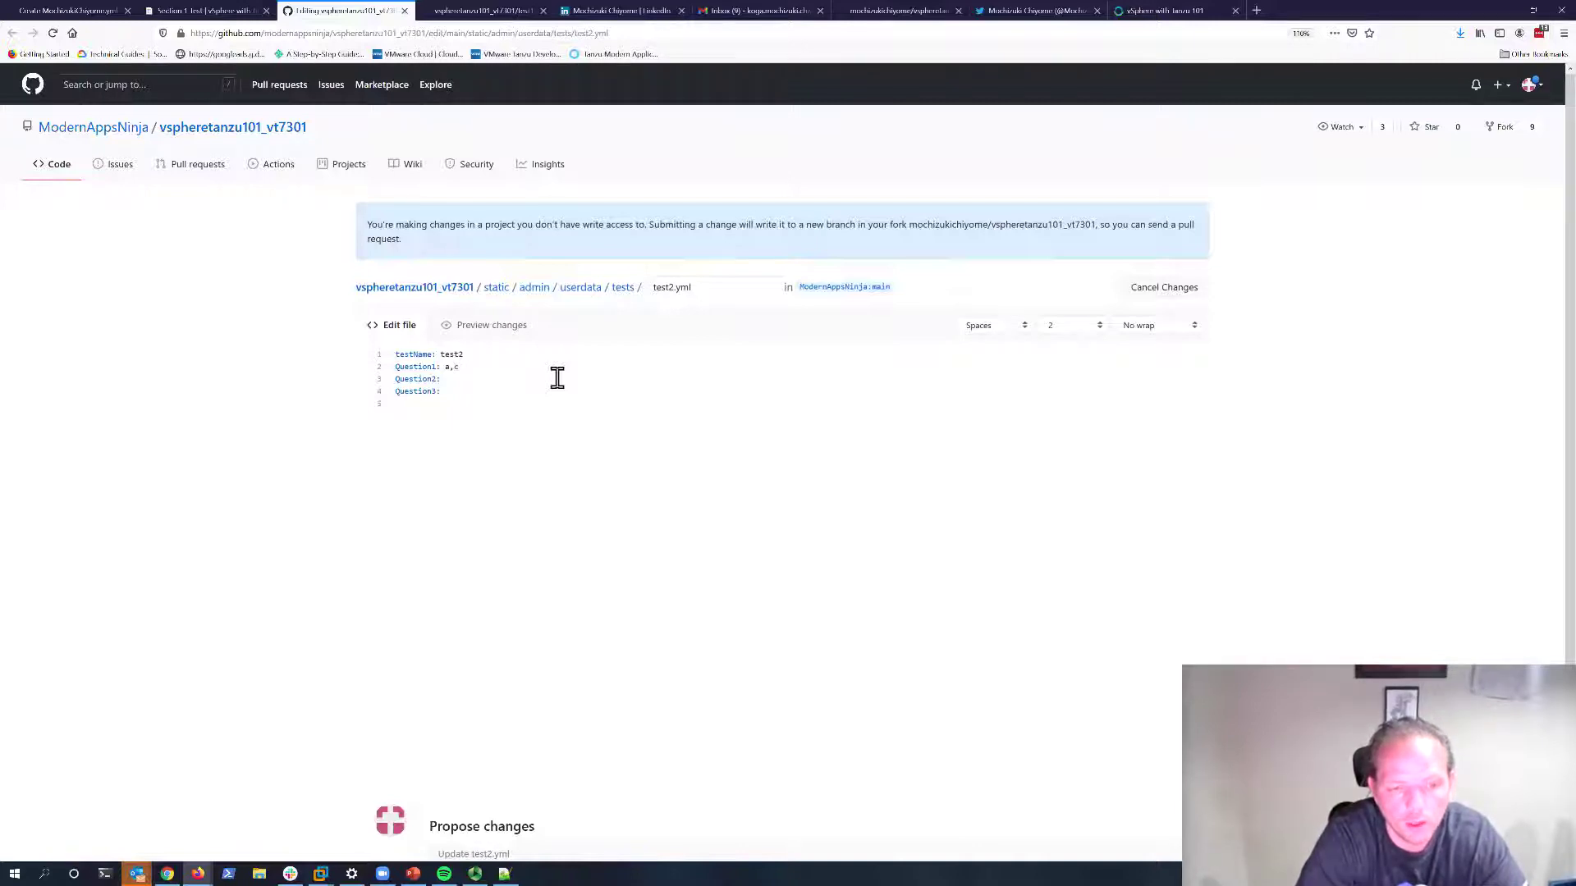
type(",")
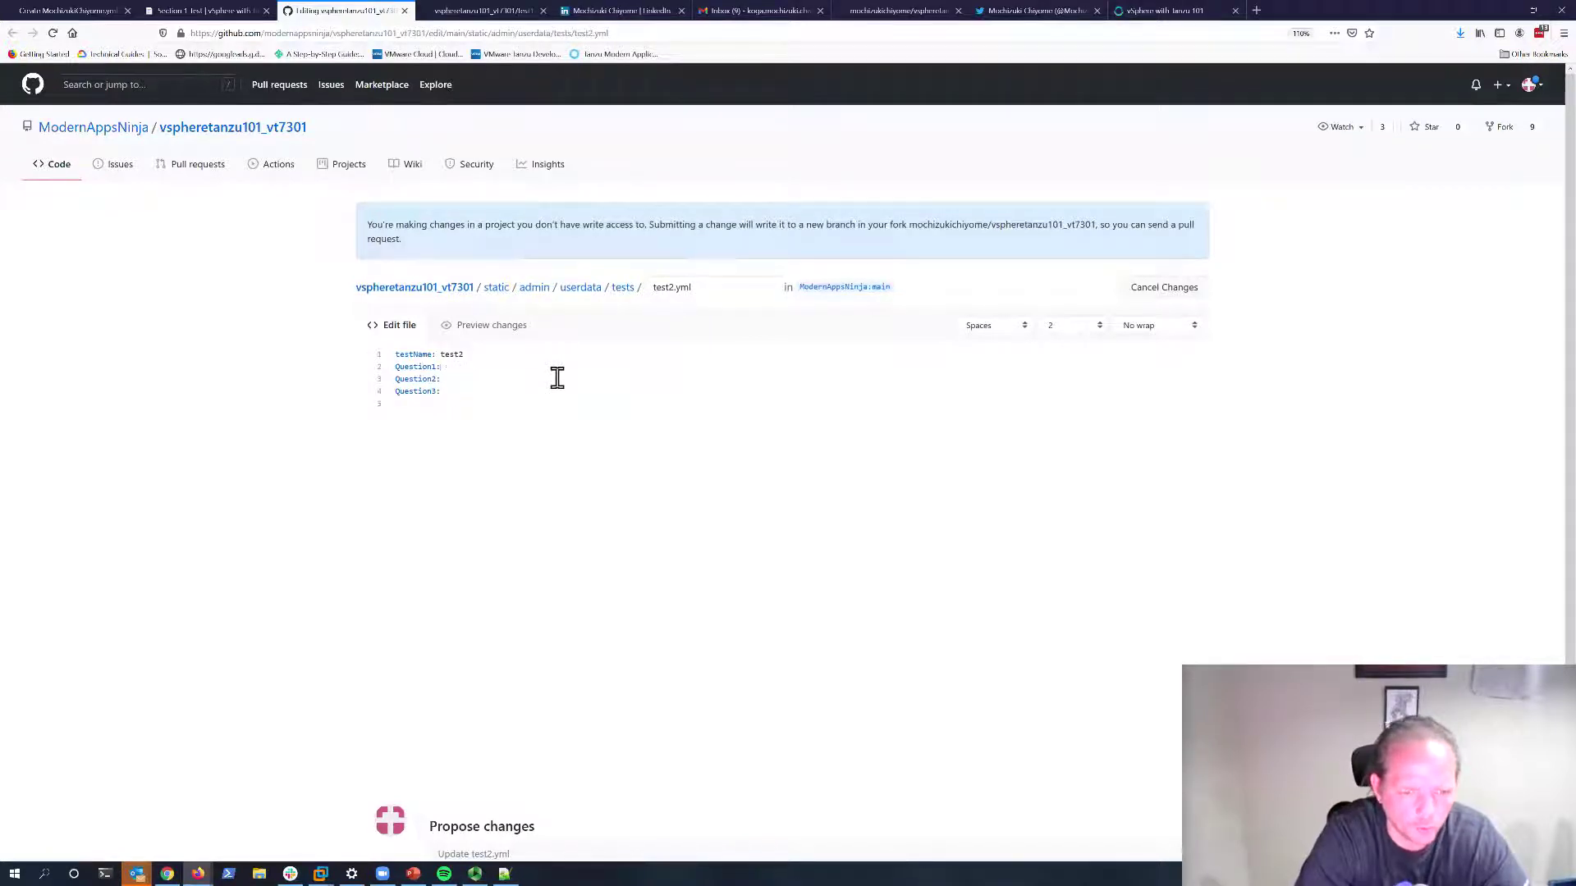
double_click(1346, 16)
left_click_drag(1013, 16, 0, 312)
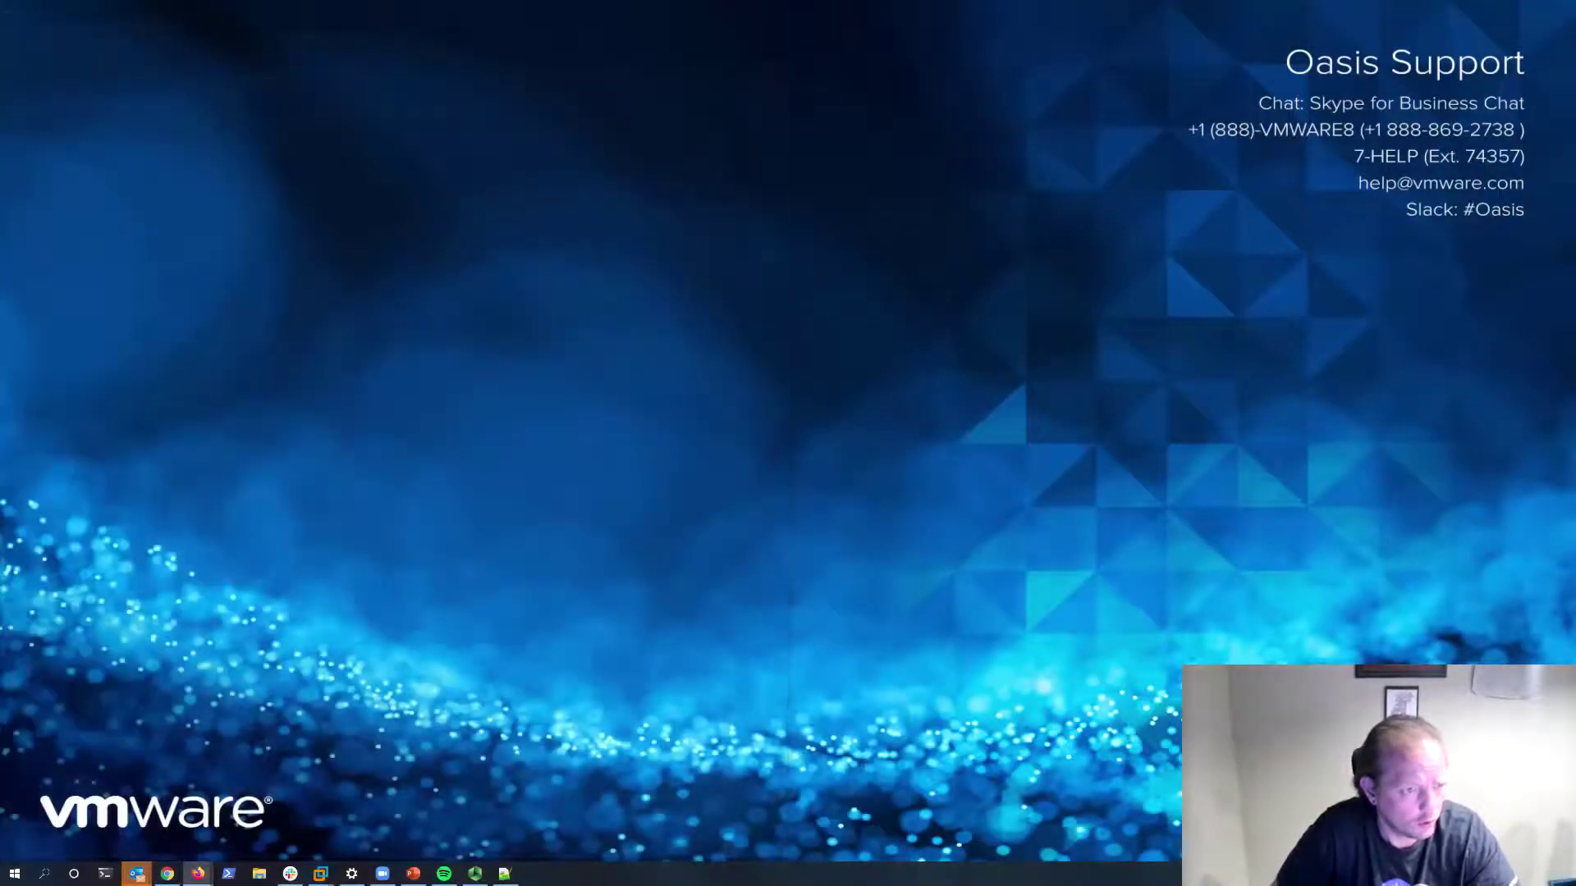
left_click_drag(0, 575, 1227, 0)
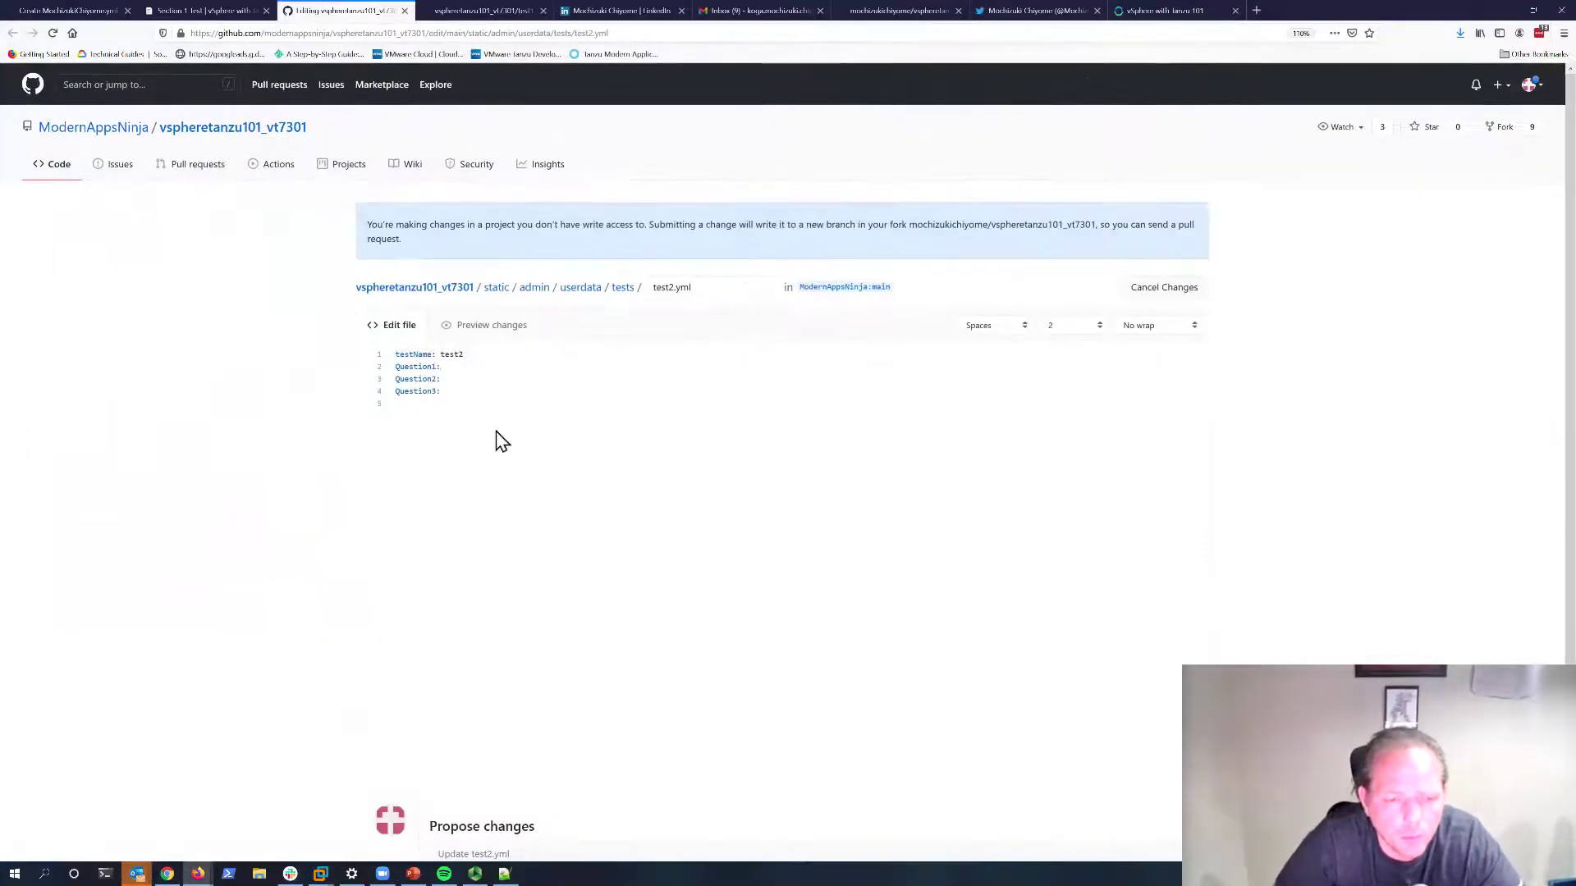
Examine the Propose changes form beneath the test2.yml answer sheet.
scroll(370, 471, "down", 3)
scroll(490, 464, "up", 3)
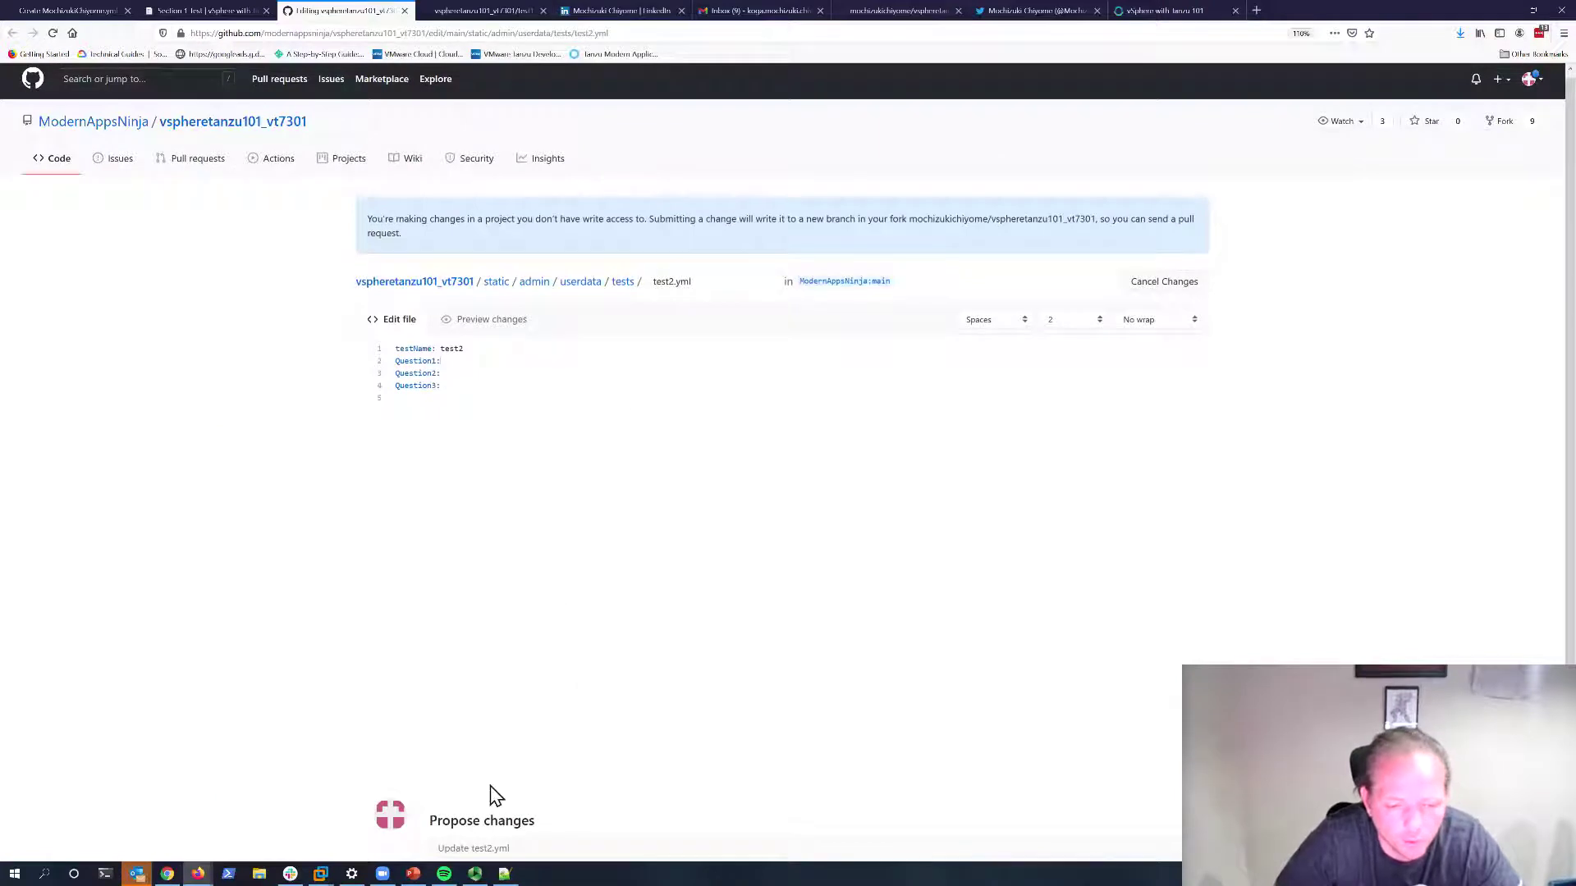
scroll(328, 608, "down", 3)
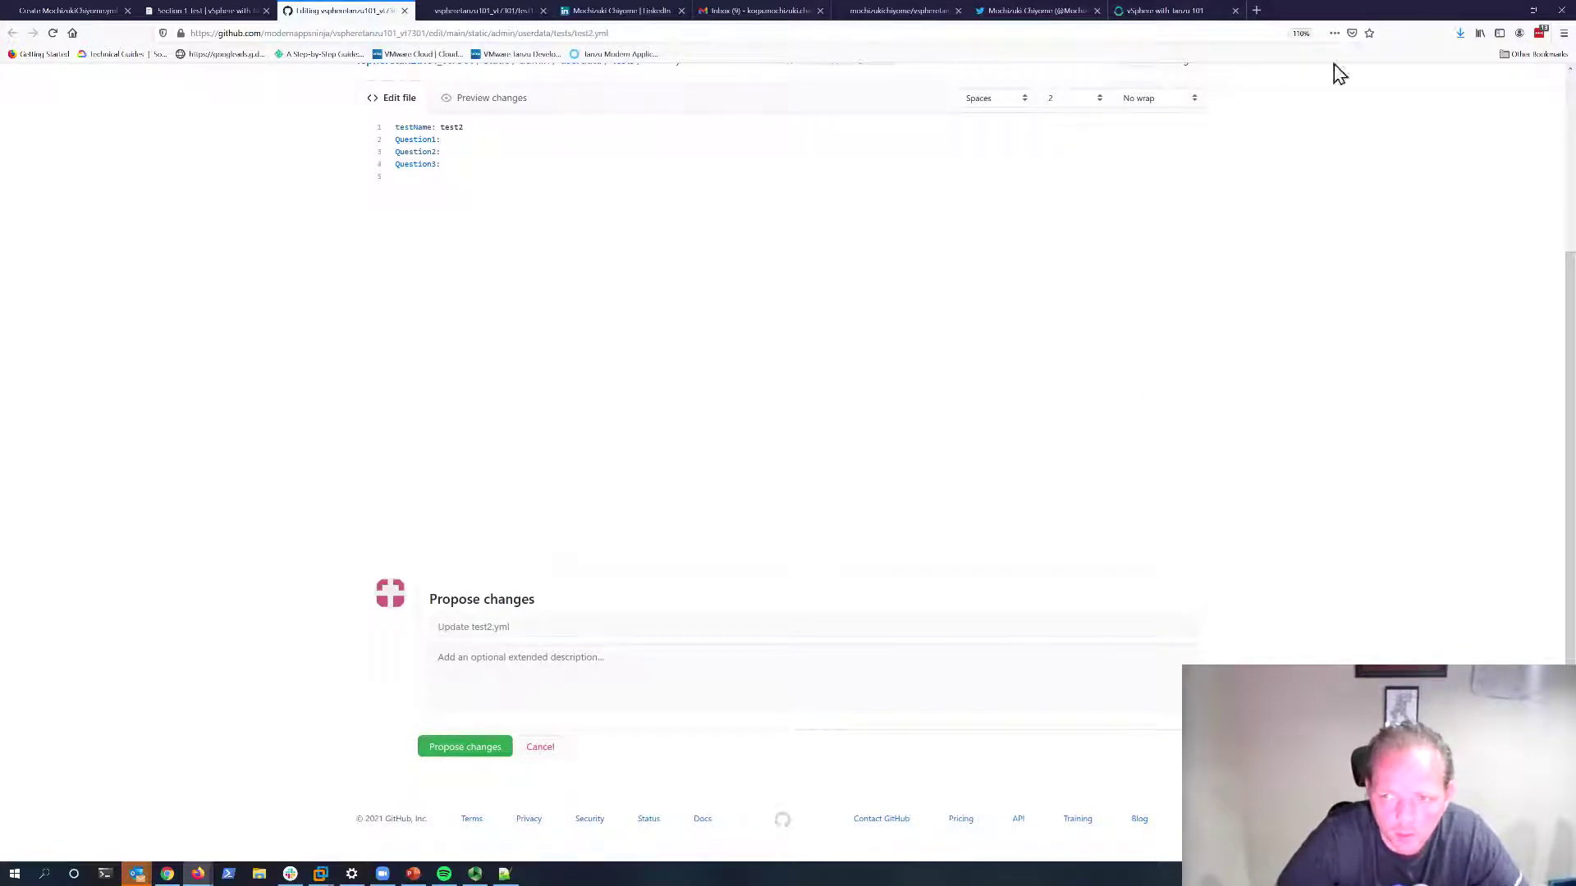
Create the pull request "Update test2.yml" from the fork's patch-1 branch into ModernAppsNinja's main branch.
left_click_drag(1343, 10, 0, 320)
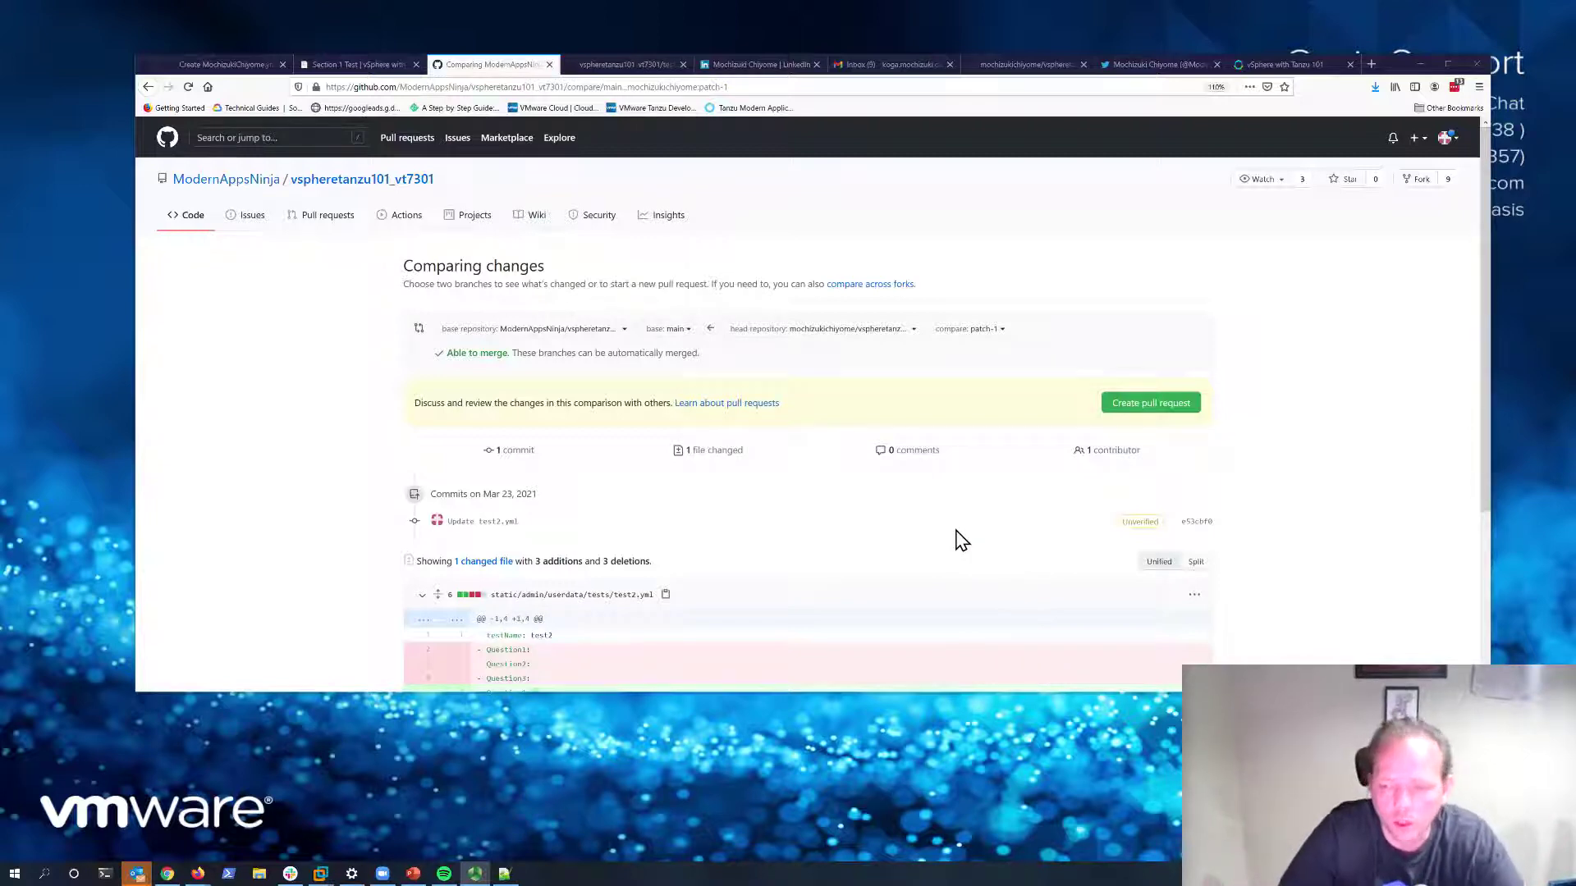
left_click(1145, 403)
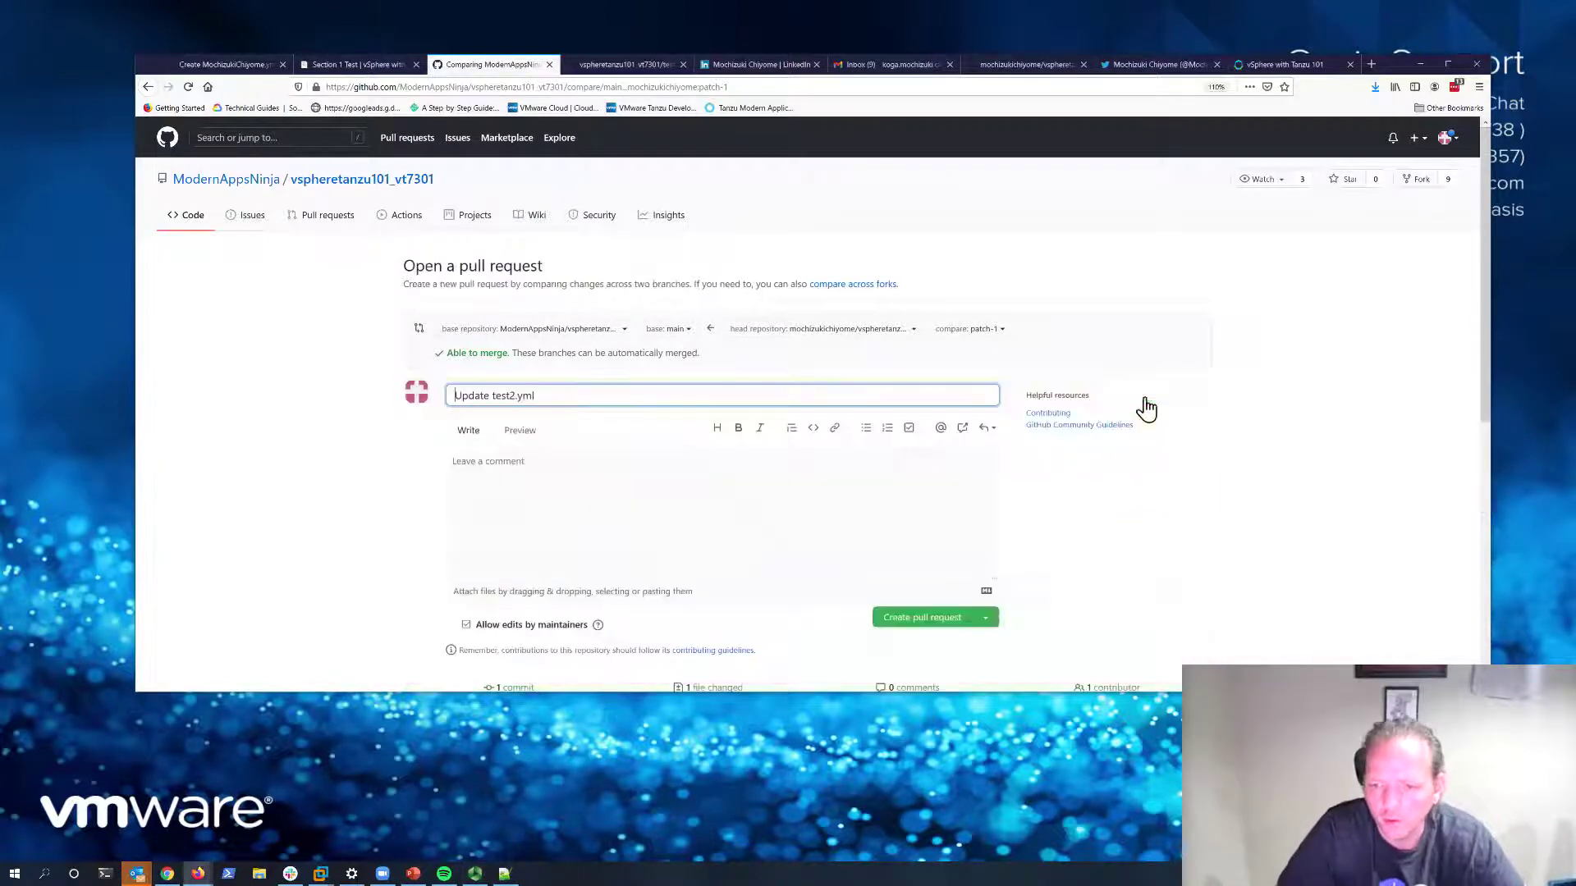
left_click(931, 629)
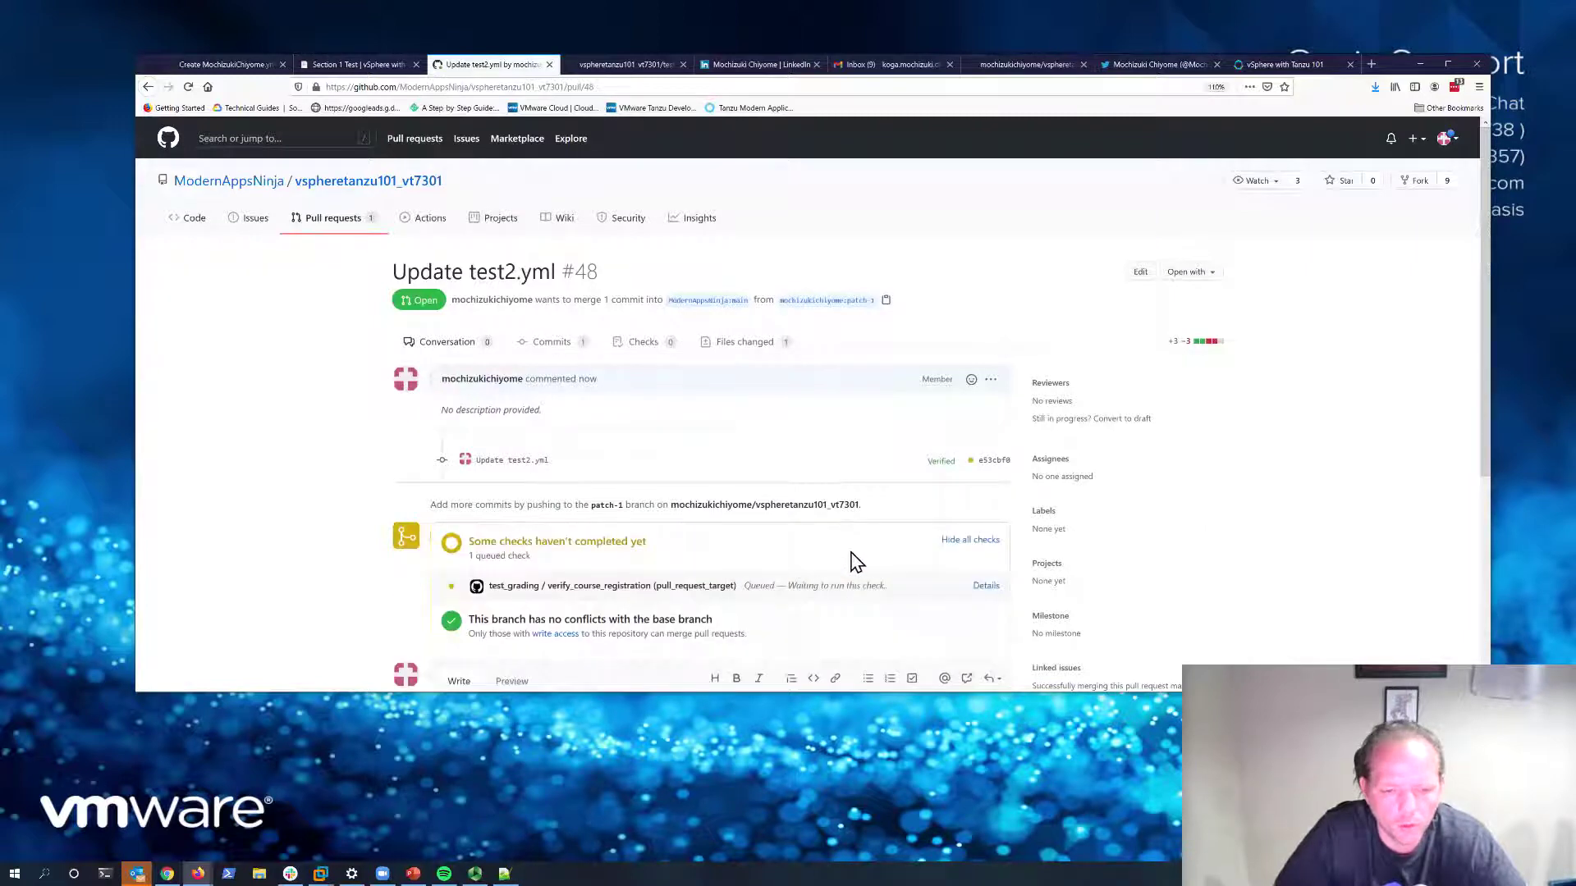
Review the pull request's grading check and the bot's comment with the grade report and course record card links.
scroll(325, 416, "down", 3)
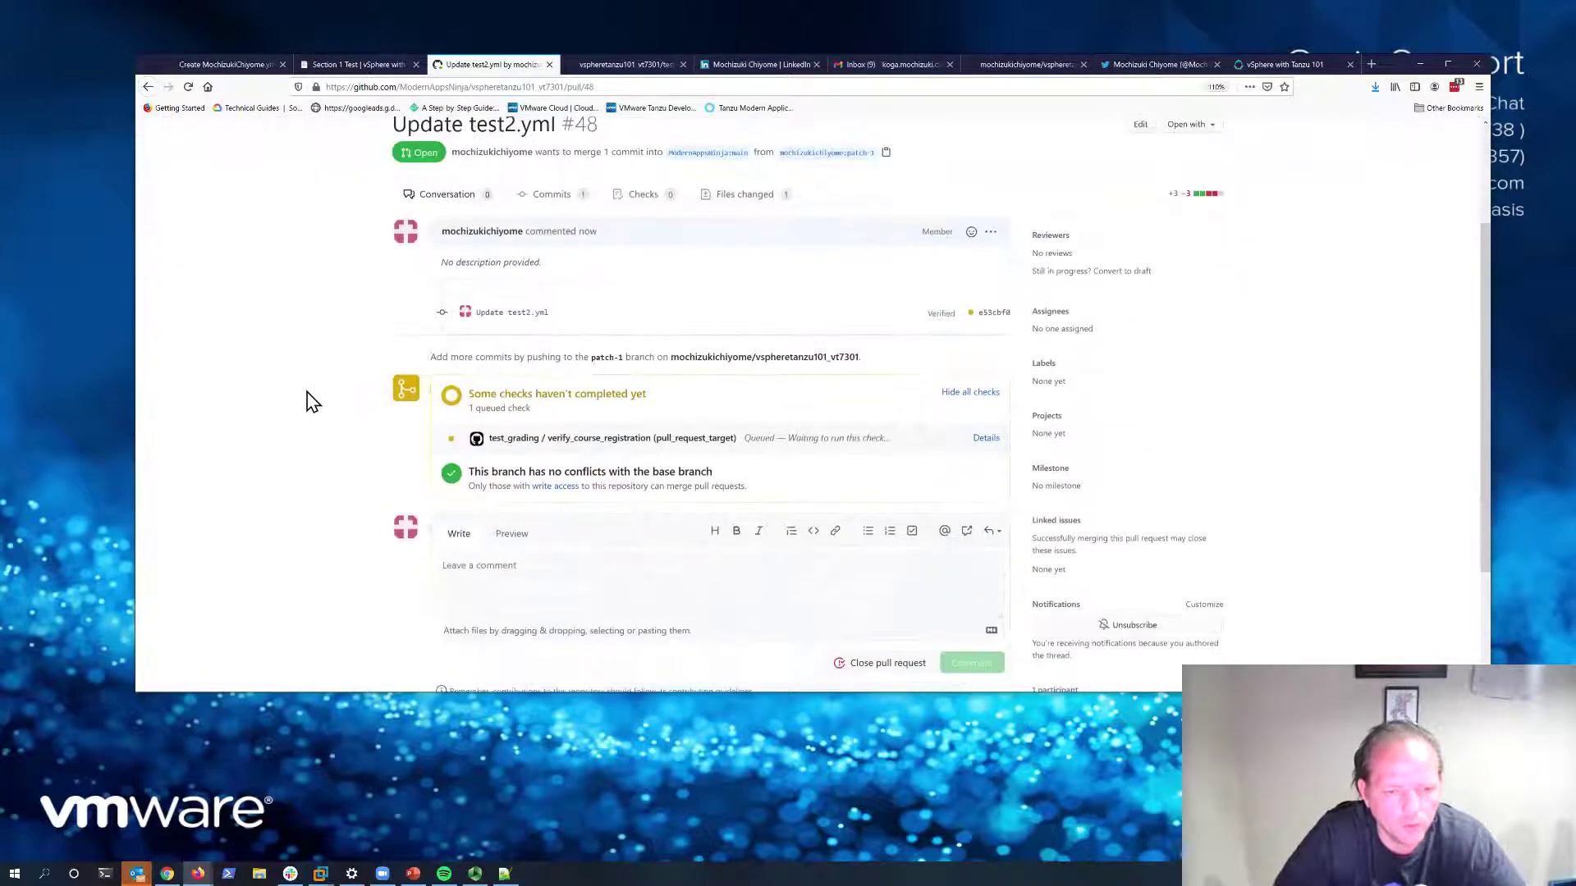
scroll(328, 407, "up", 2)
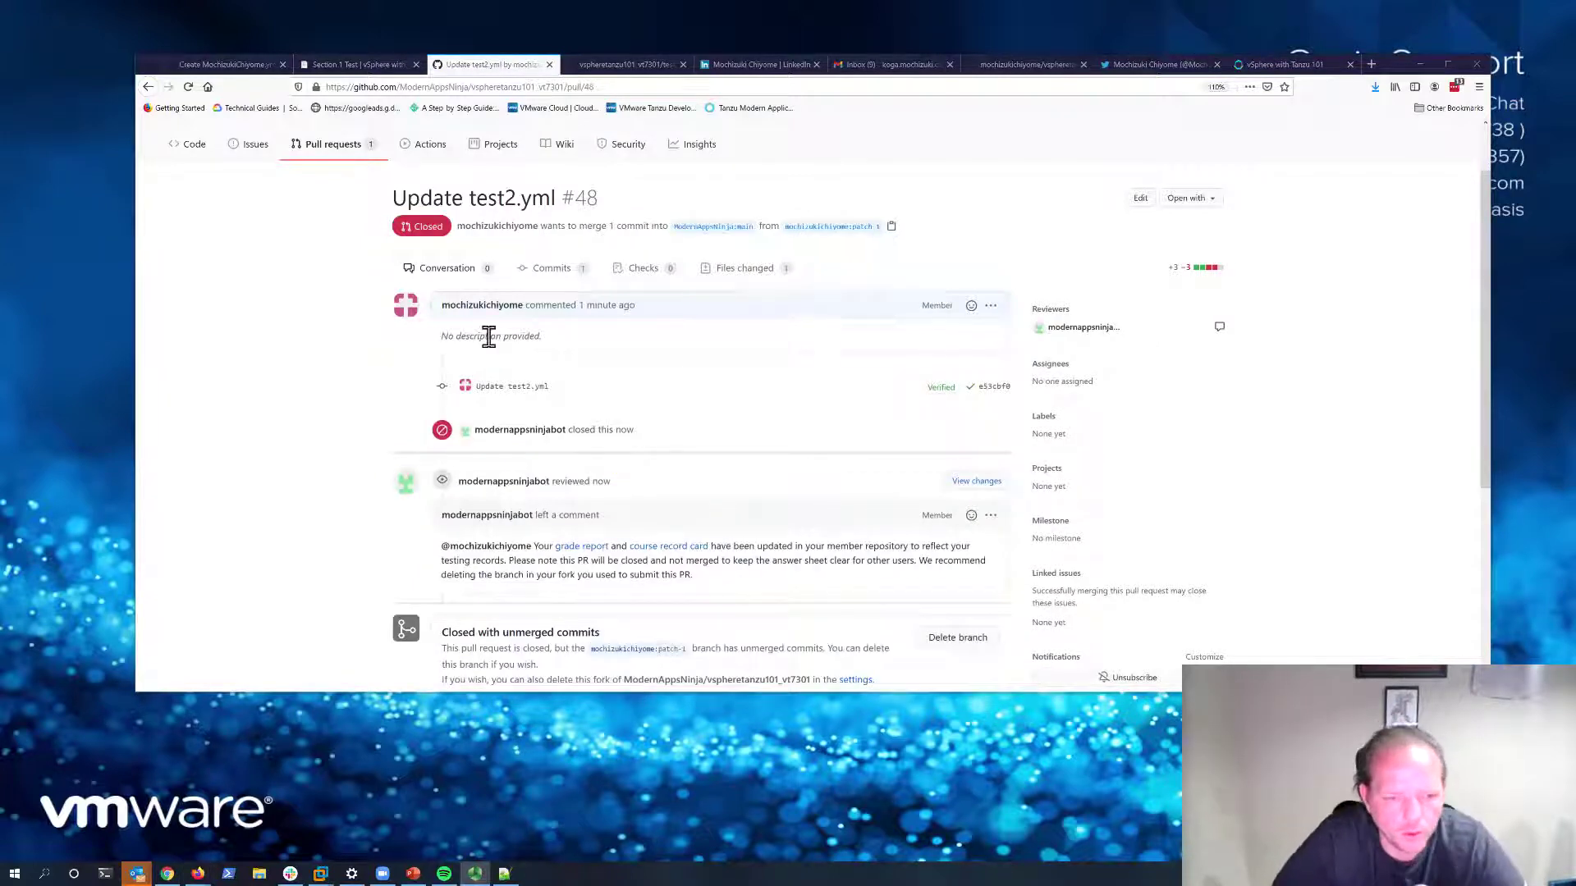
scroll(309, 306, "down", 3)
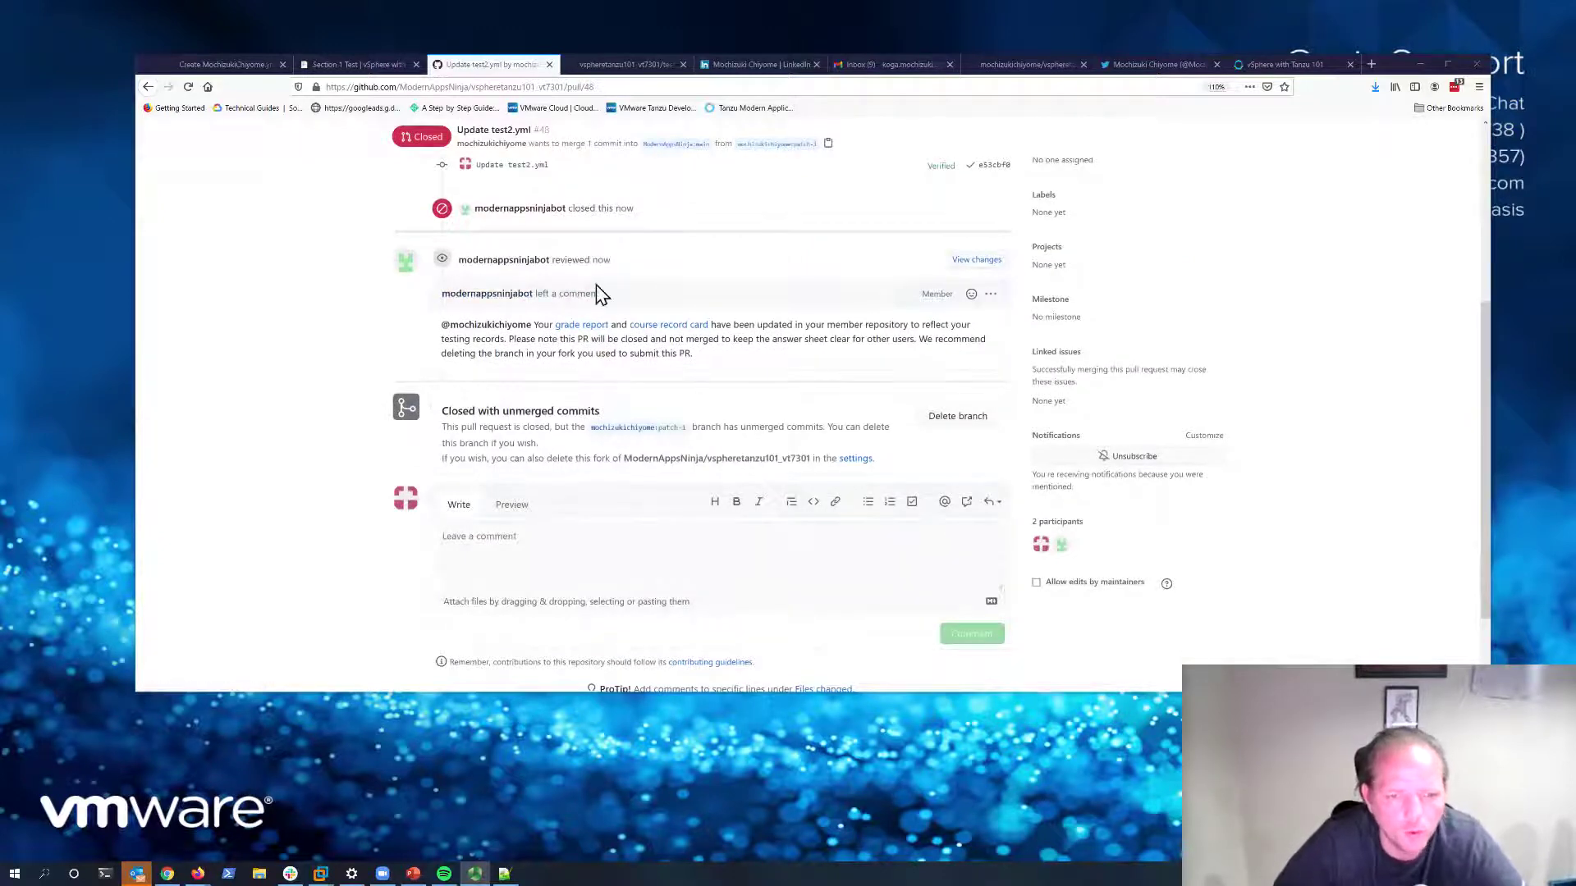
mouse_move(485, 327)
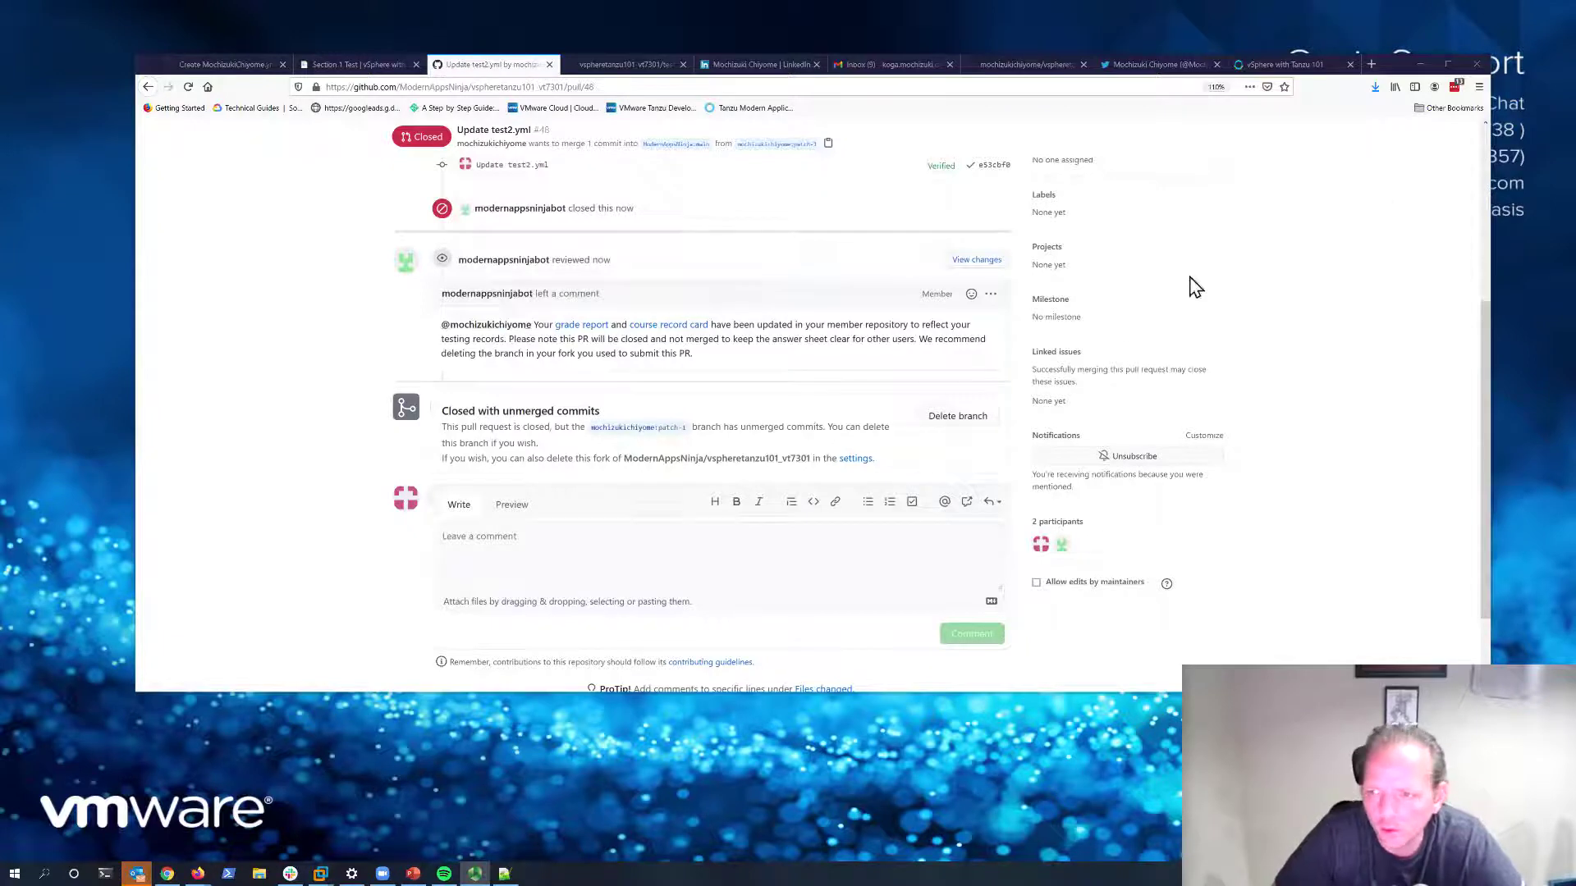
Open the grade report linked in the bot's comment on the closed "Update test2.yml" pull request.
scroll(1375, 177, "up", 3)
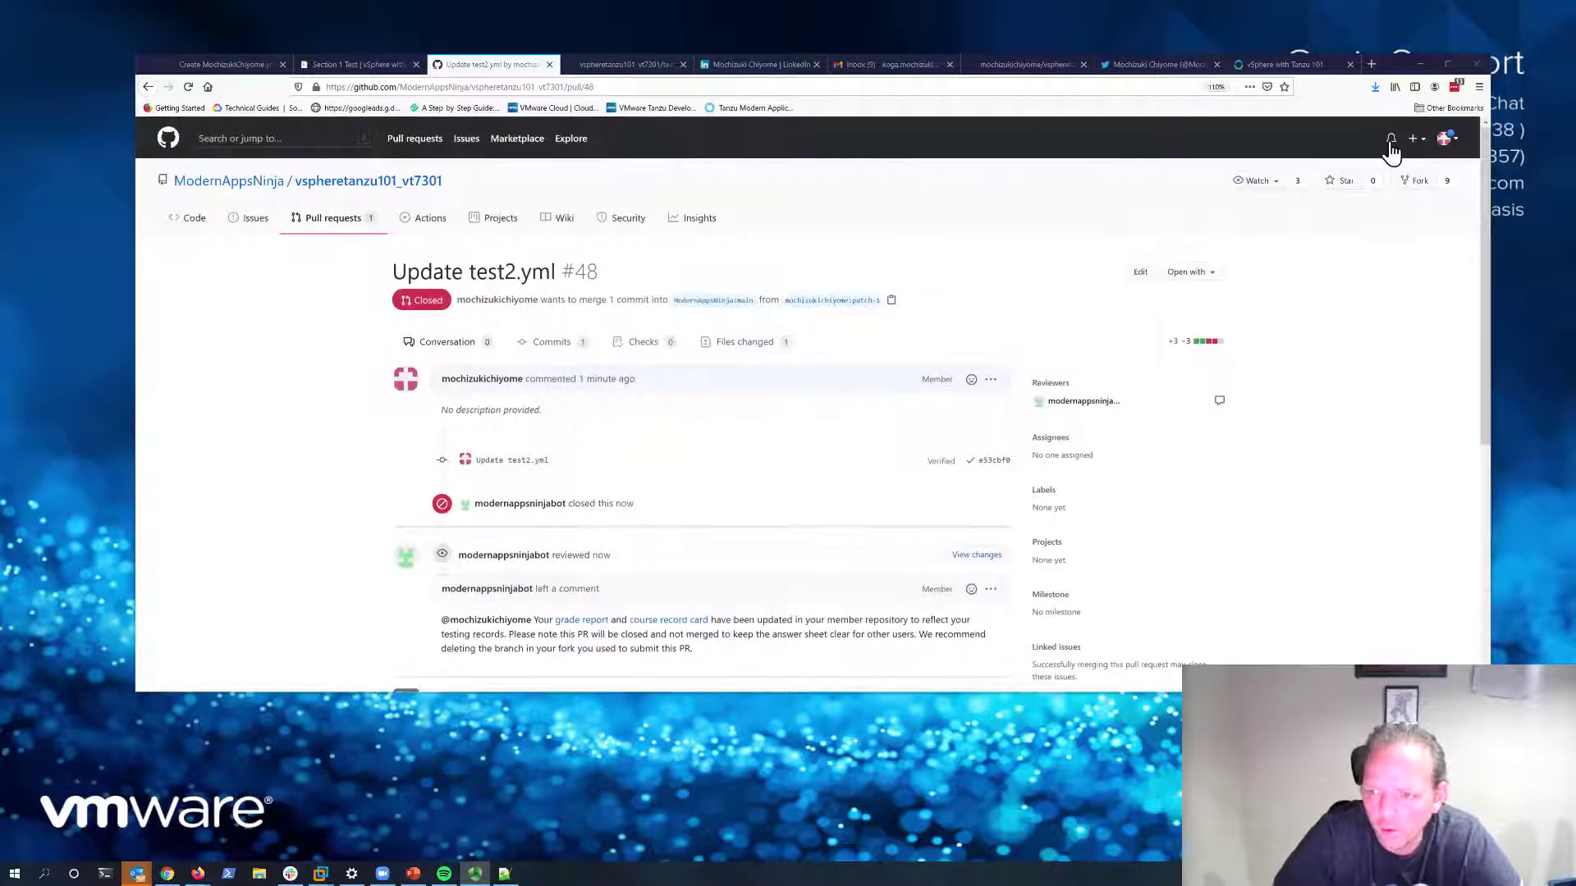
scroll(1337, 337, "down", 3)
scroll(1334, 337, "down", 1)
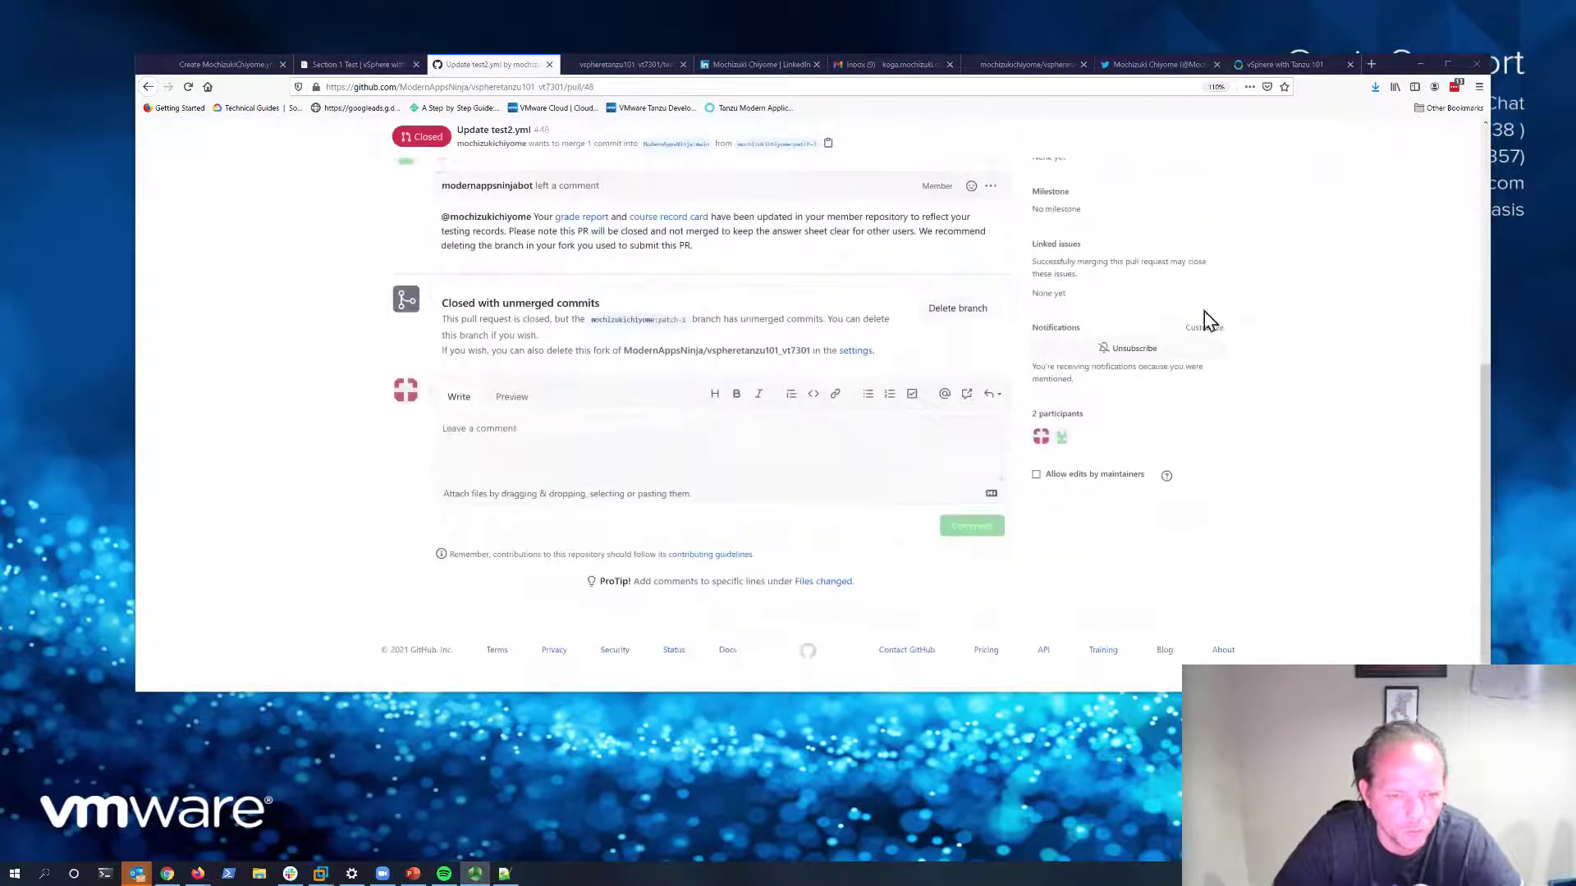
scroll(566, 294, "up", 1)
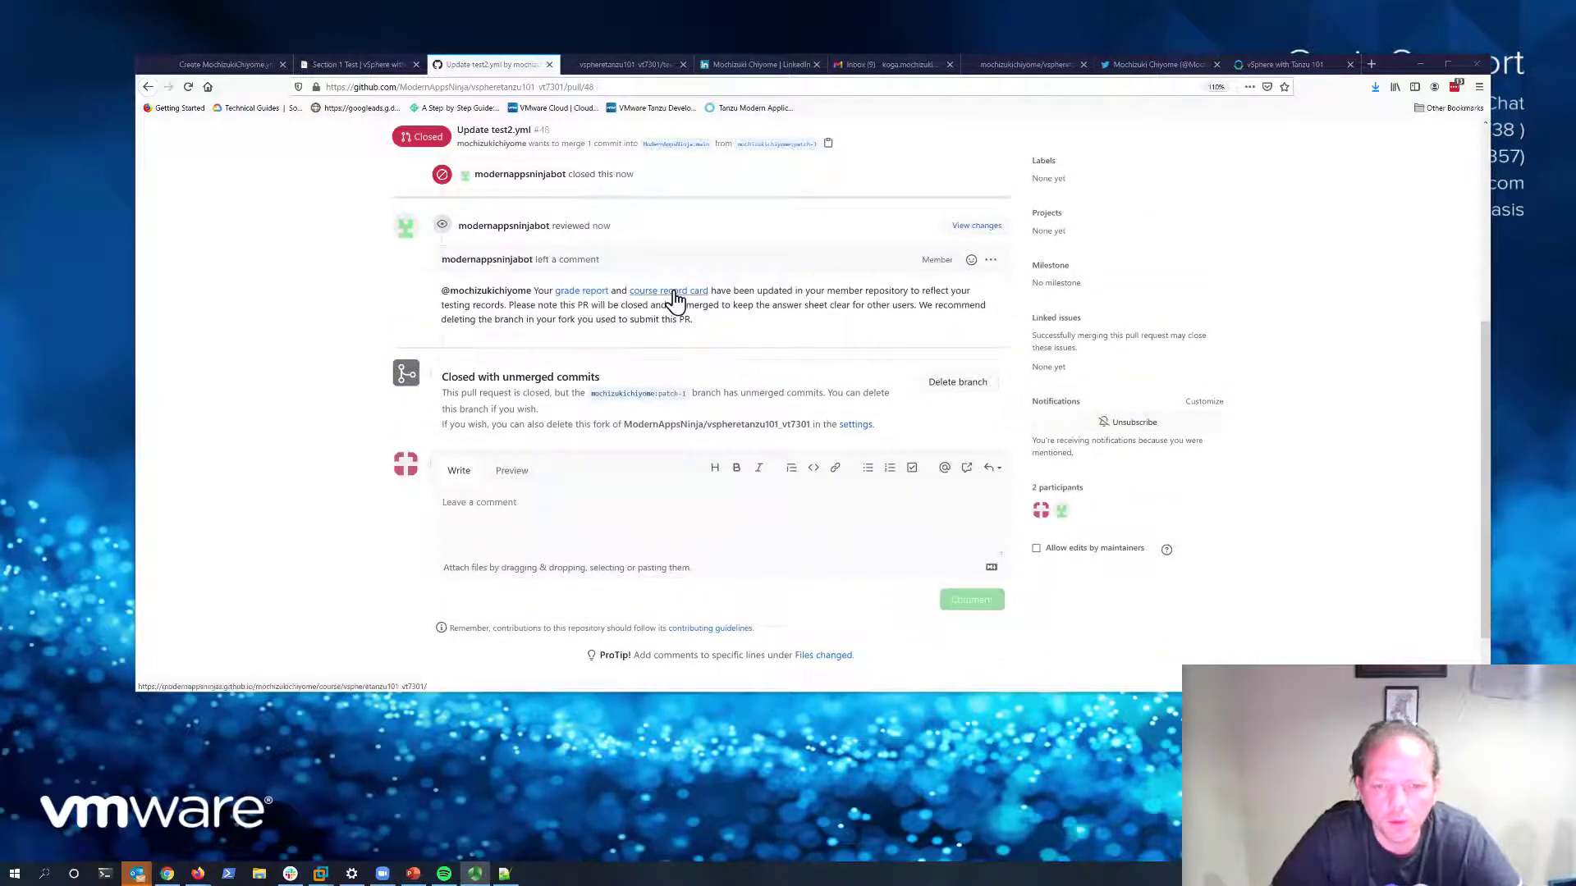
left_click(569, 294)
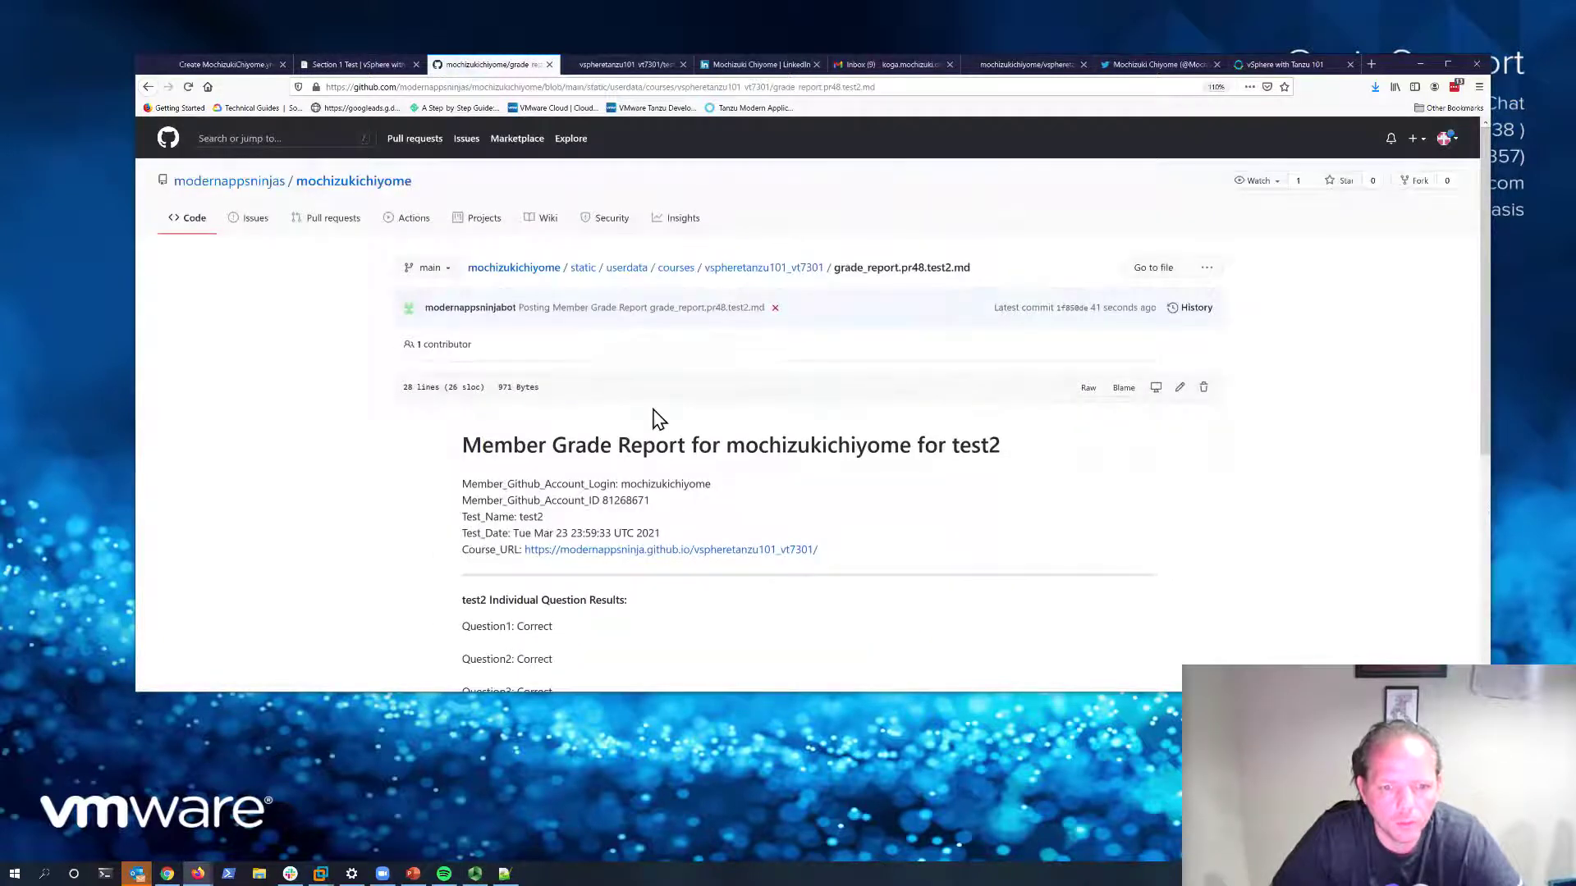
Review the individual question results and the summary of results in the test2 member grade report.
scroll(501, 450, "down", 3)
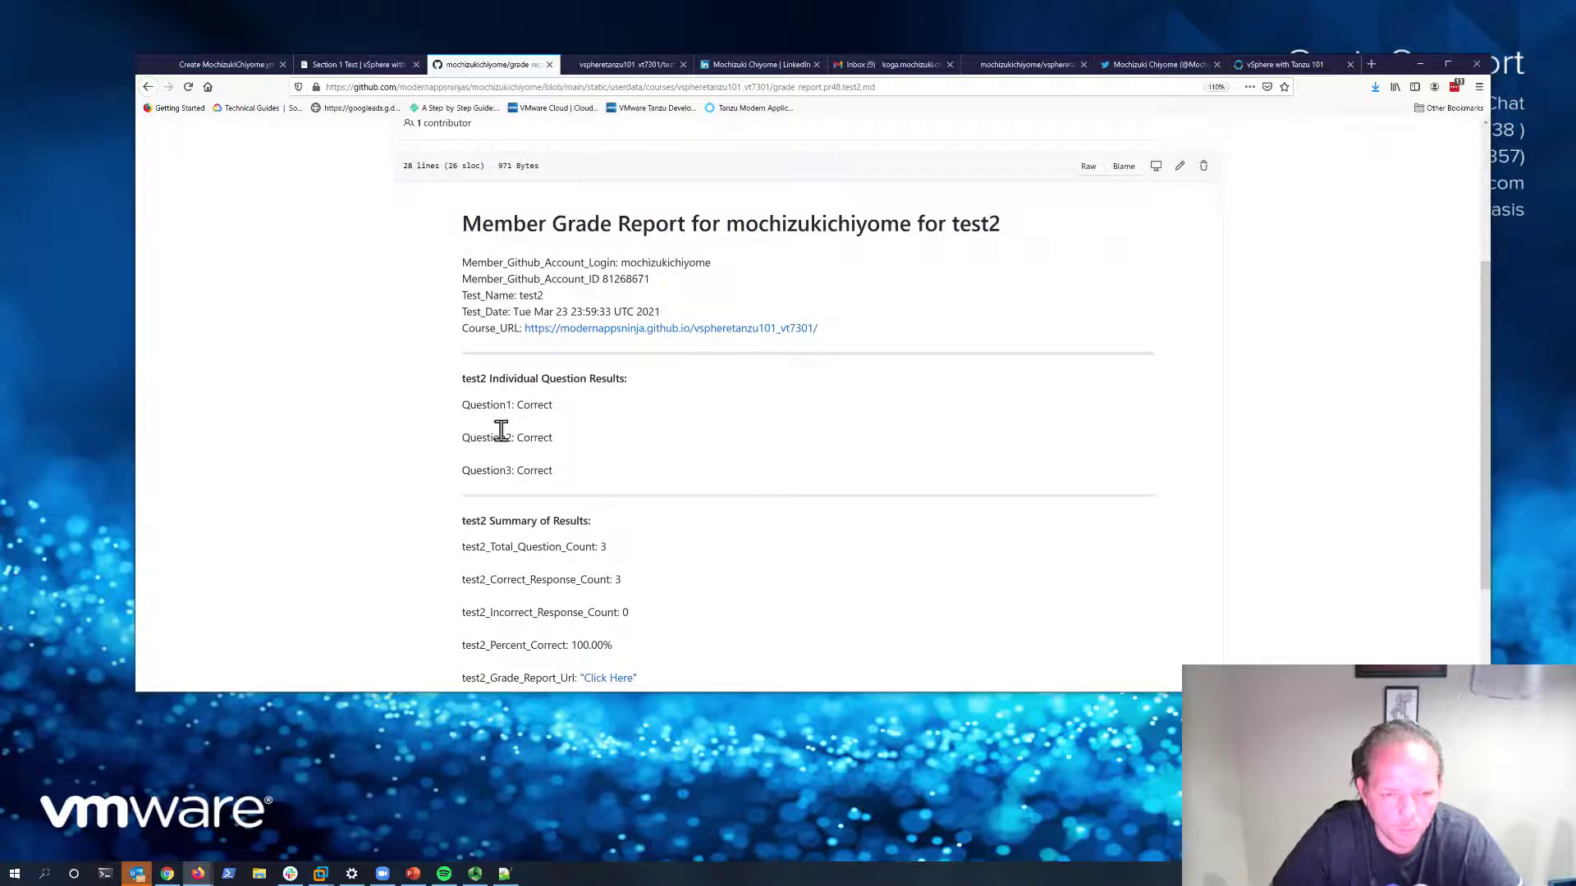
scroll(500, 406, "down", 2)
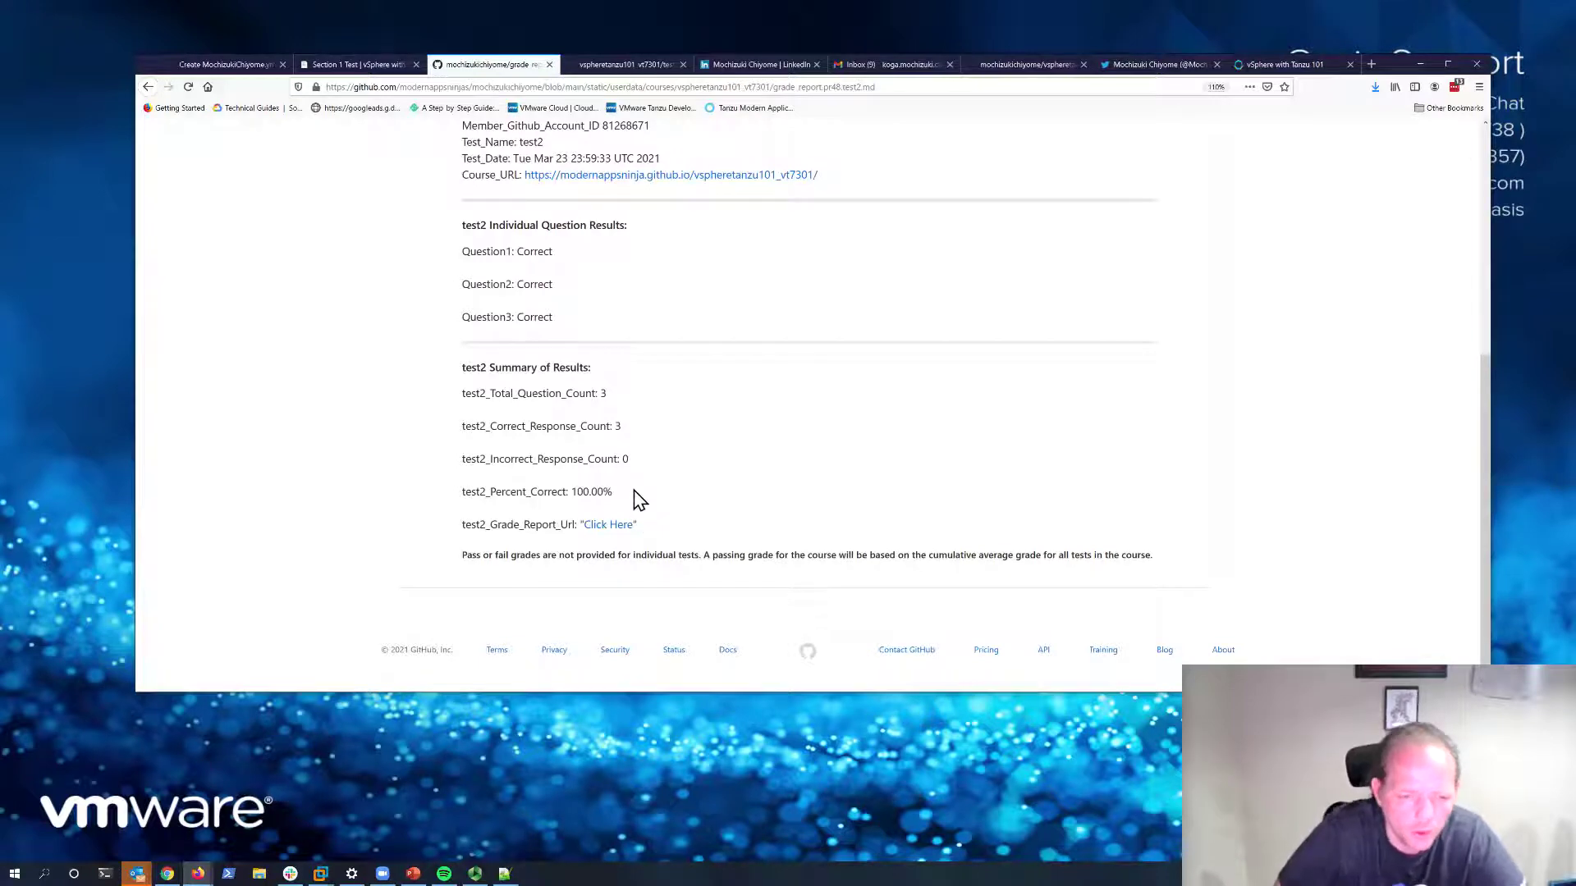
scroll(648, 506, "up", 4)
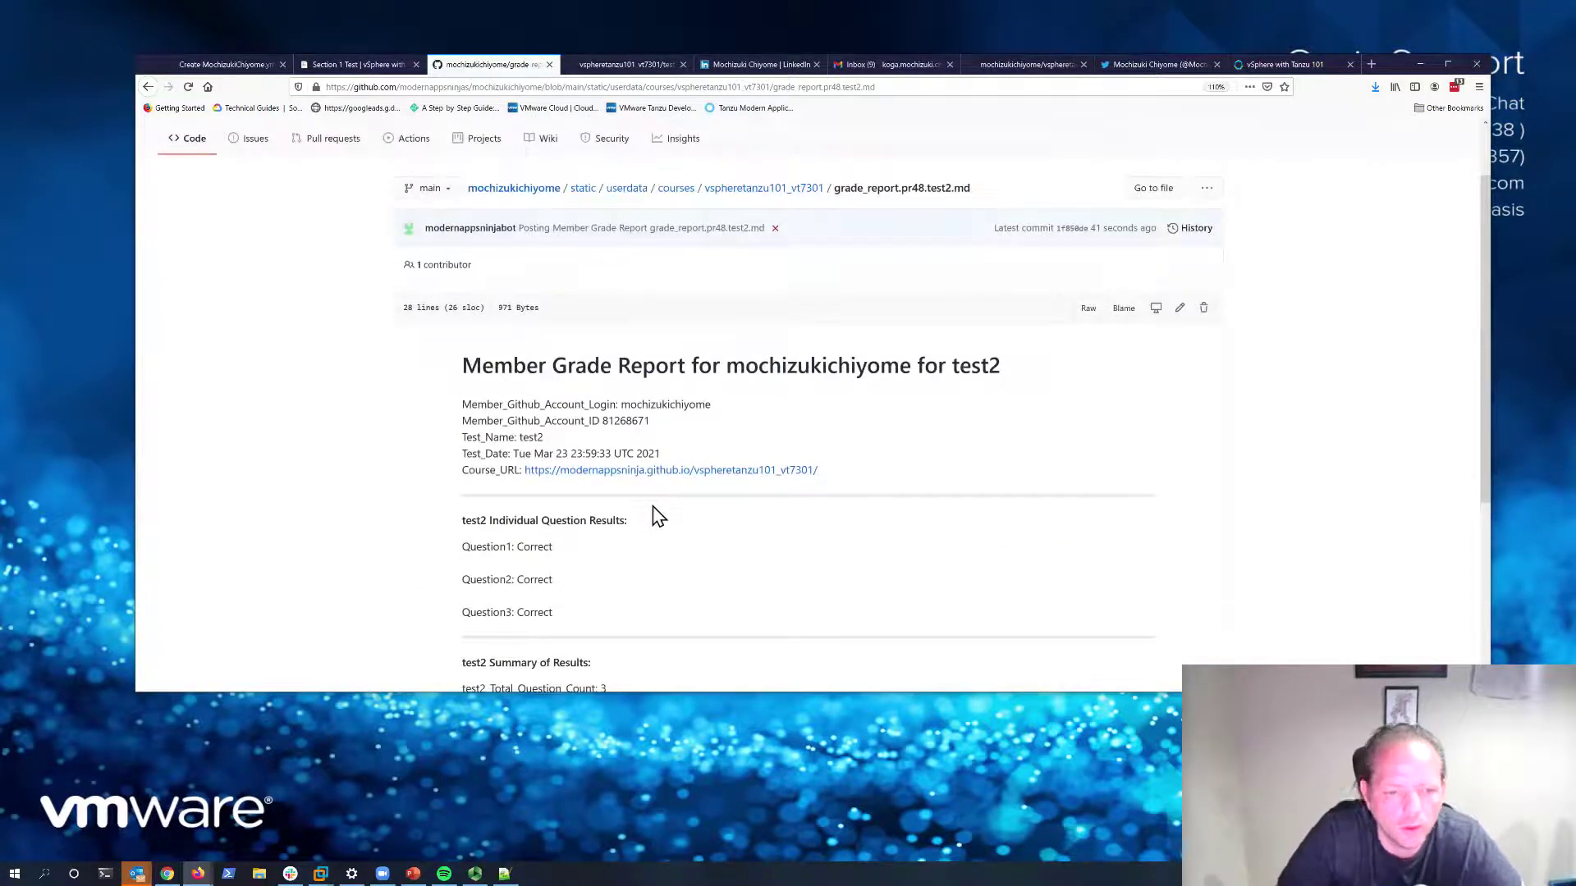
scroll(659, 515, "down", 3)
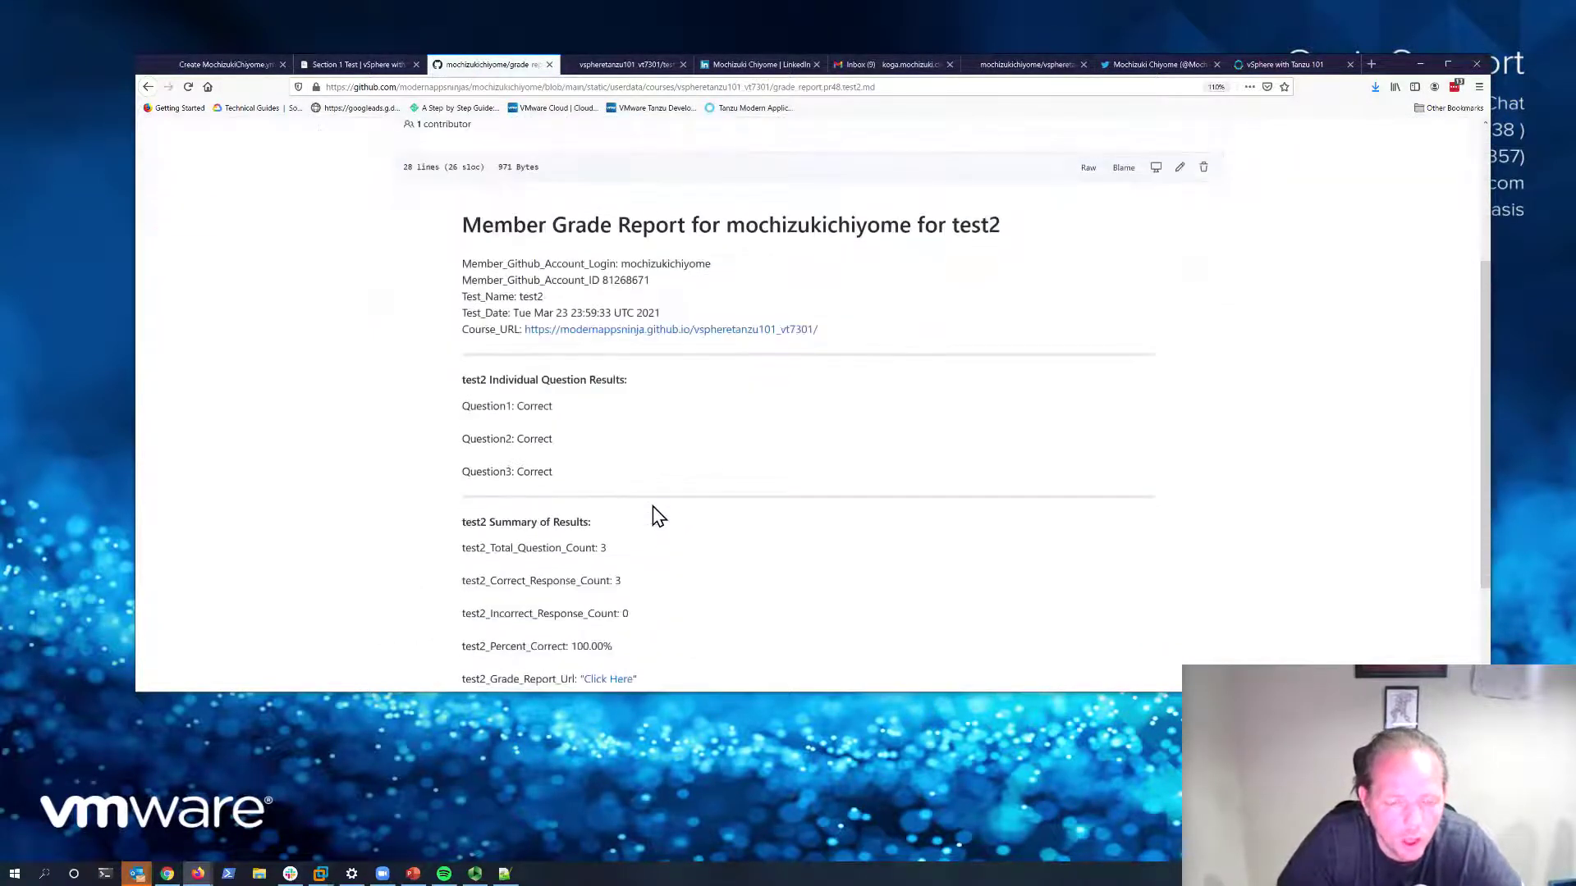
scroll(659, 515, "up", 1)
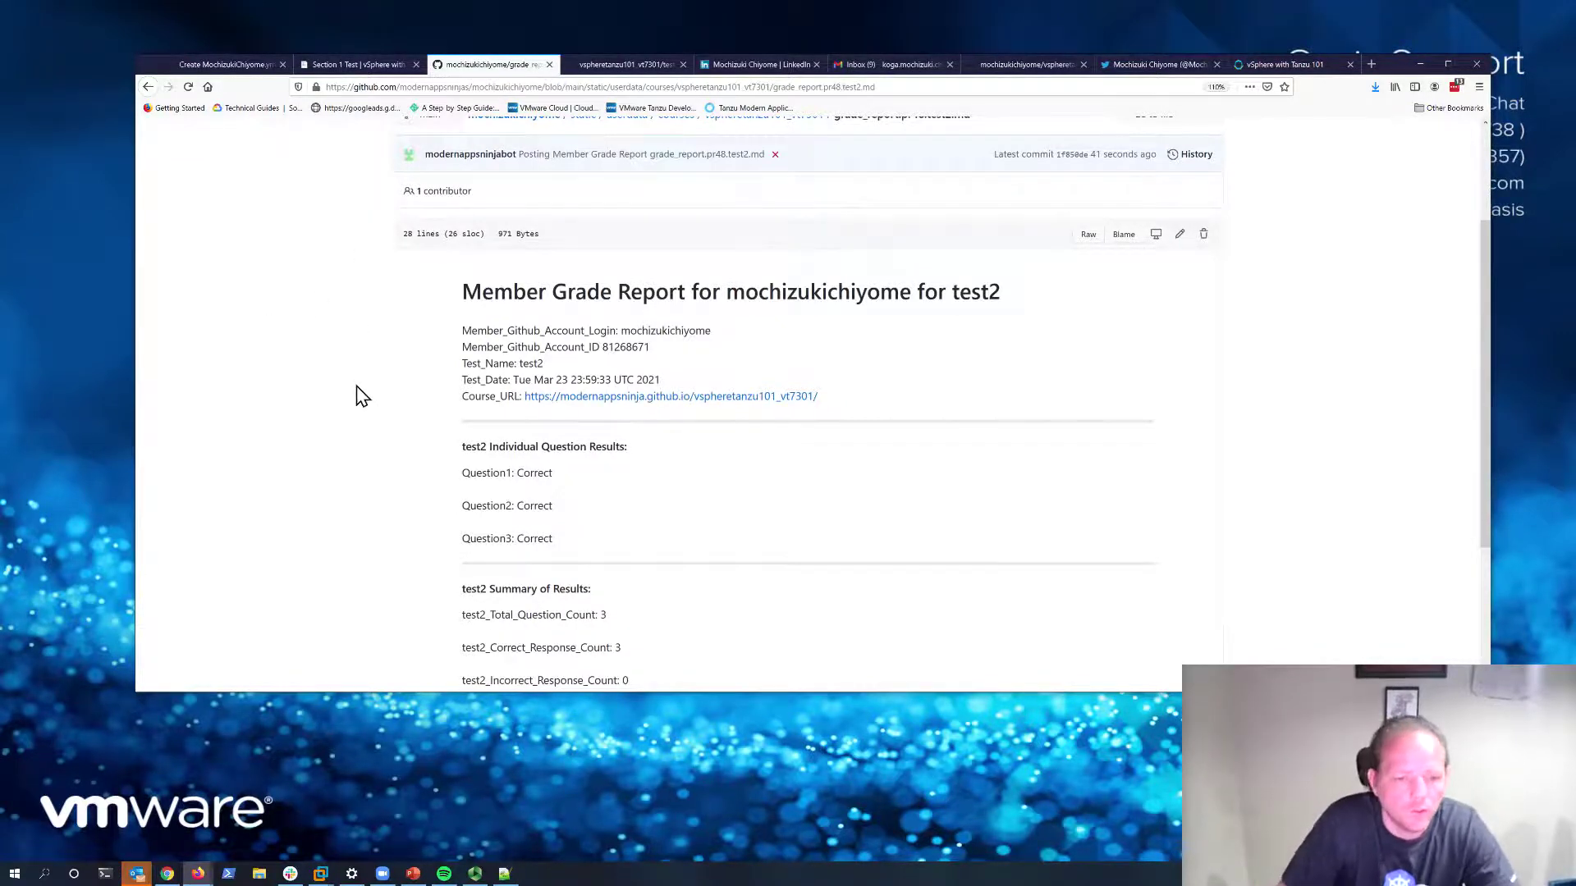
scroll(359, 397, "up", 3)
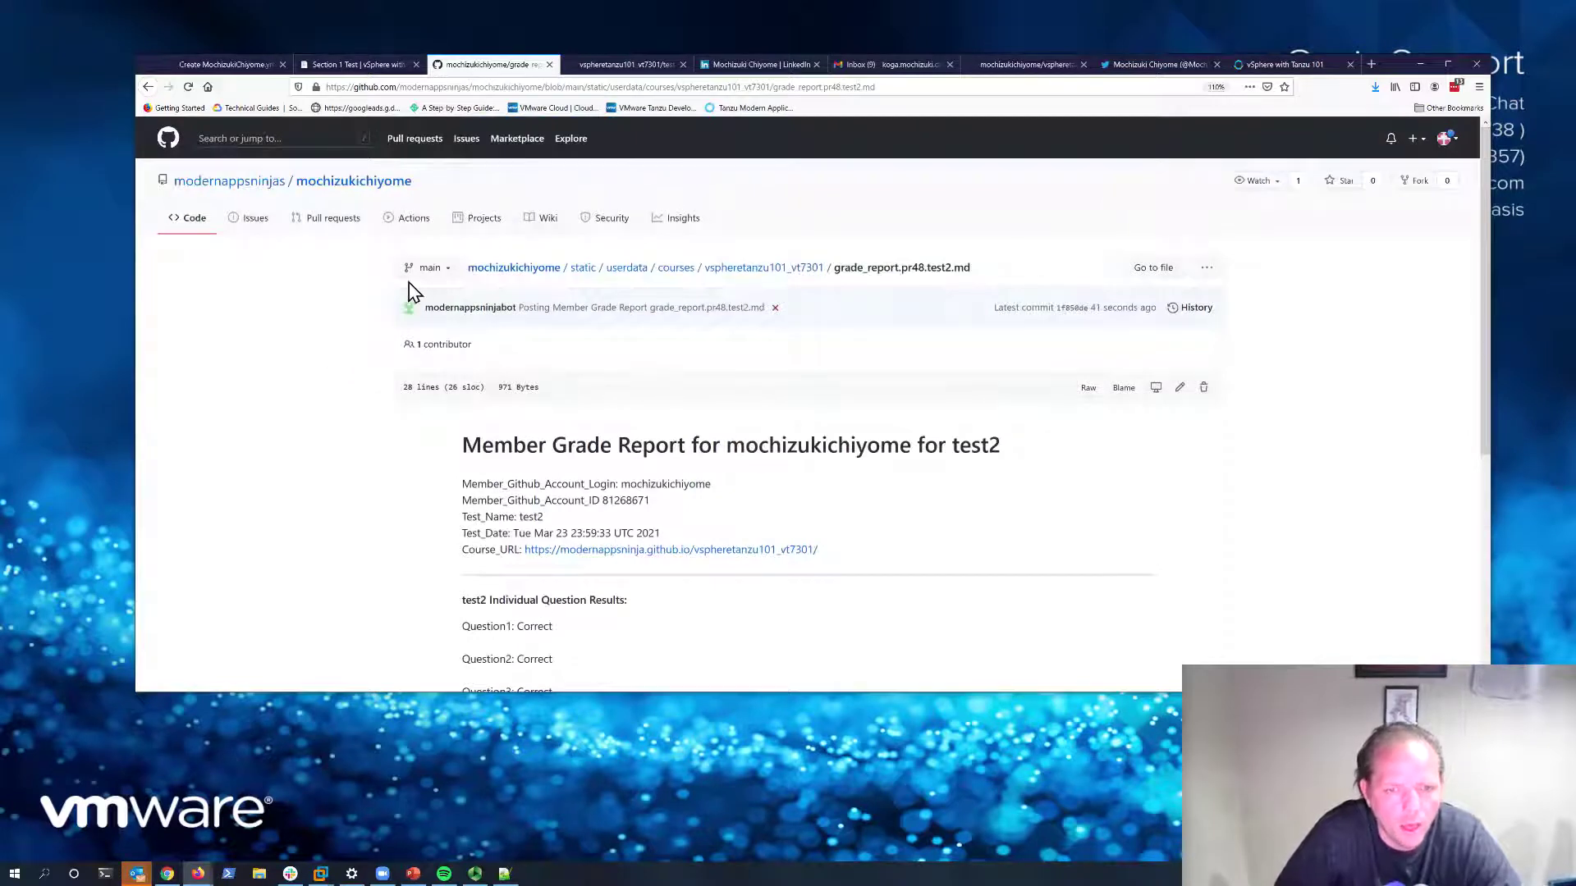
Go back to the pull request, open the linked course record card and examine its Member Record section.
left_click(149, 87)
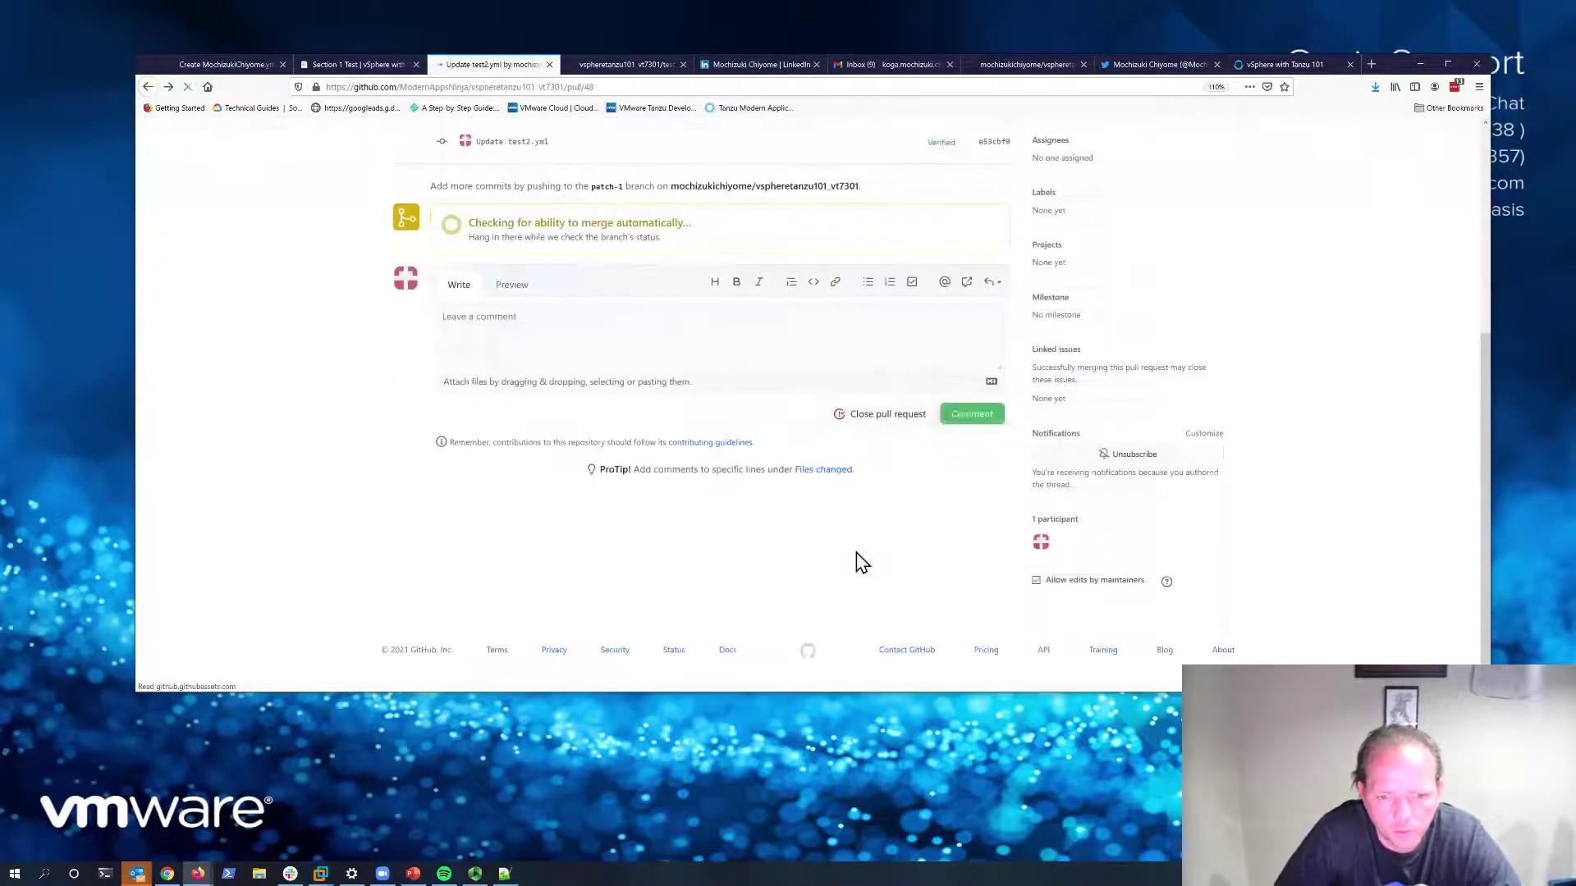
left_click(668, 293)
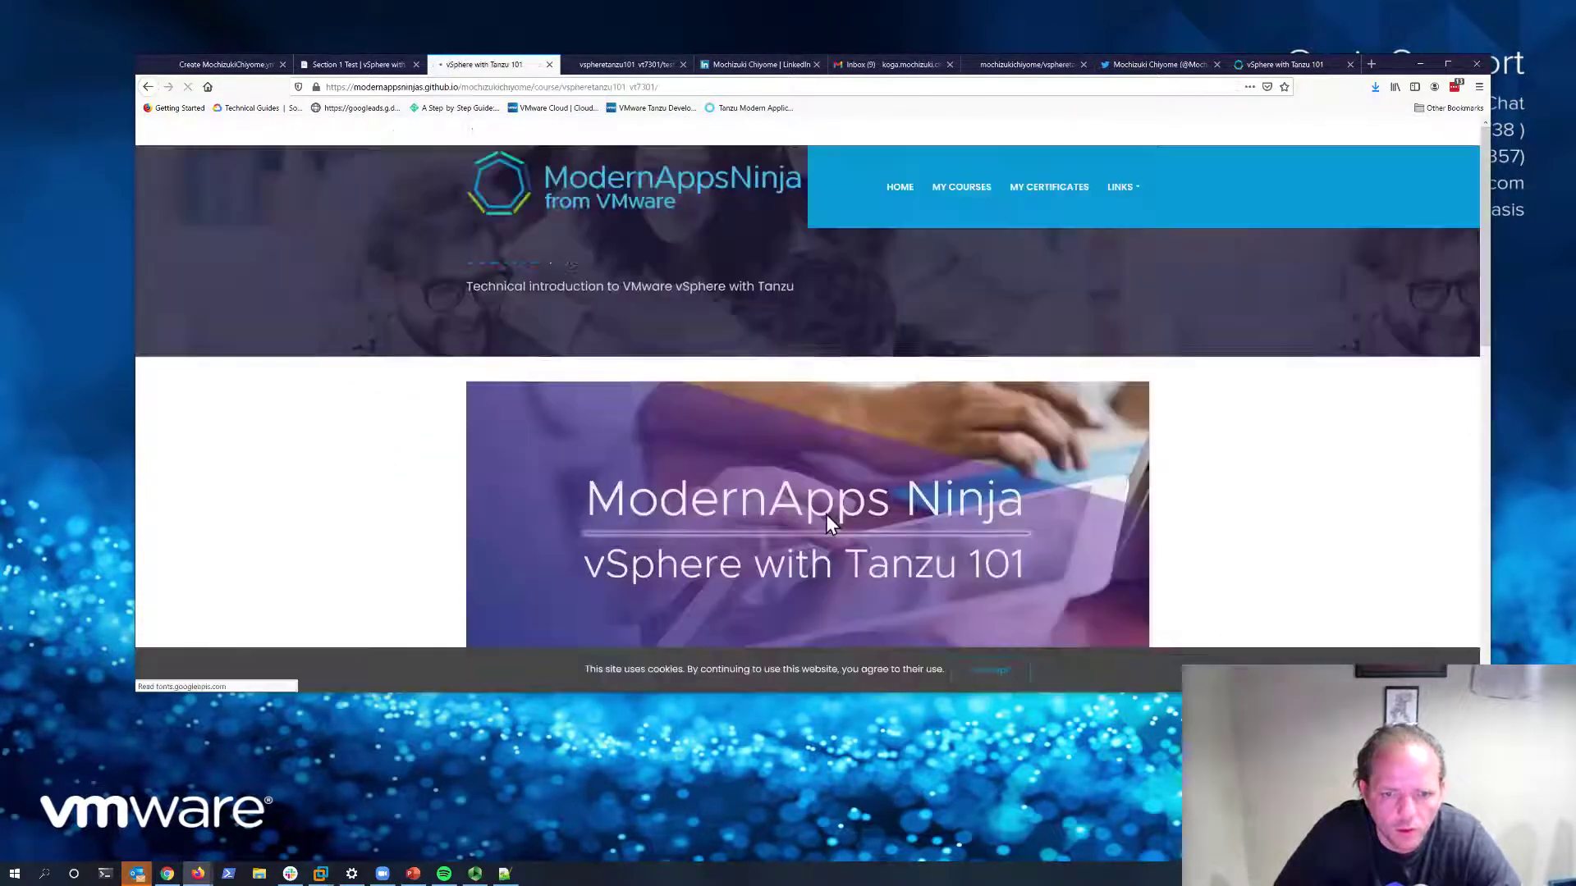
scroll(543, 435, "down", 10)
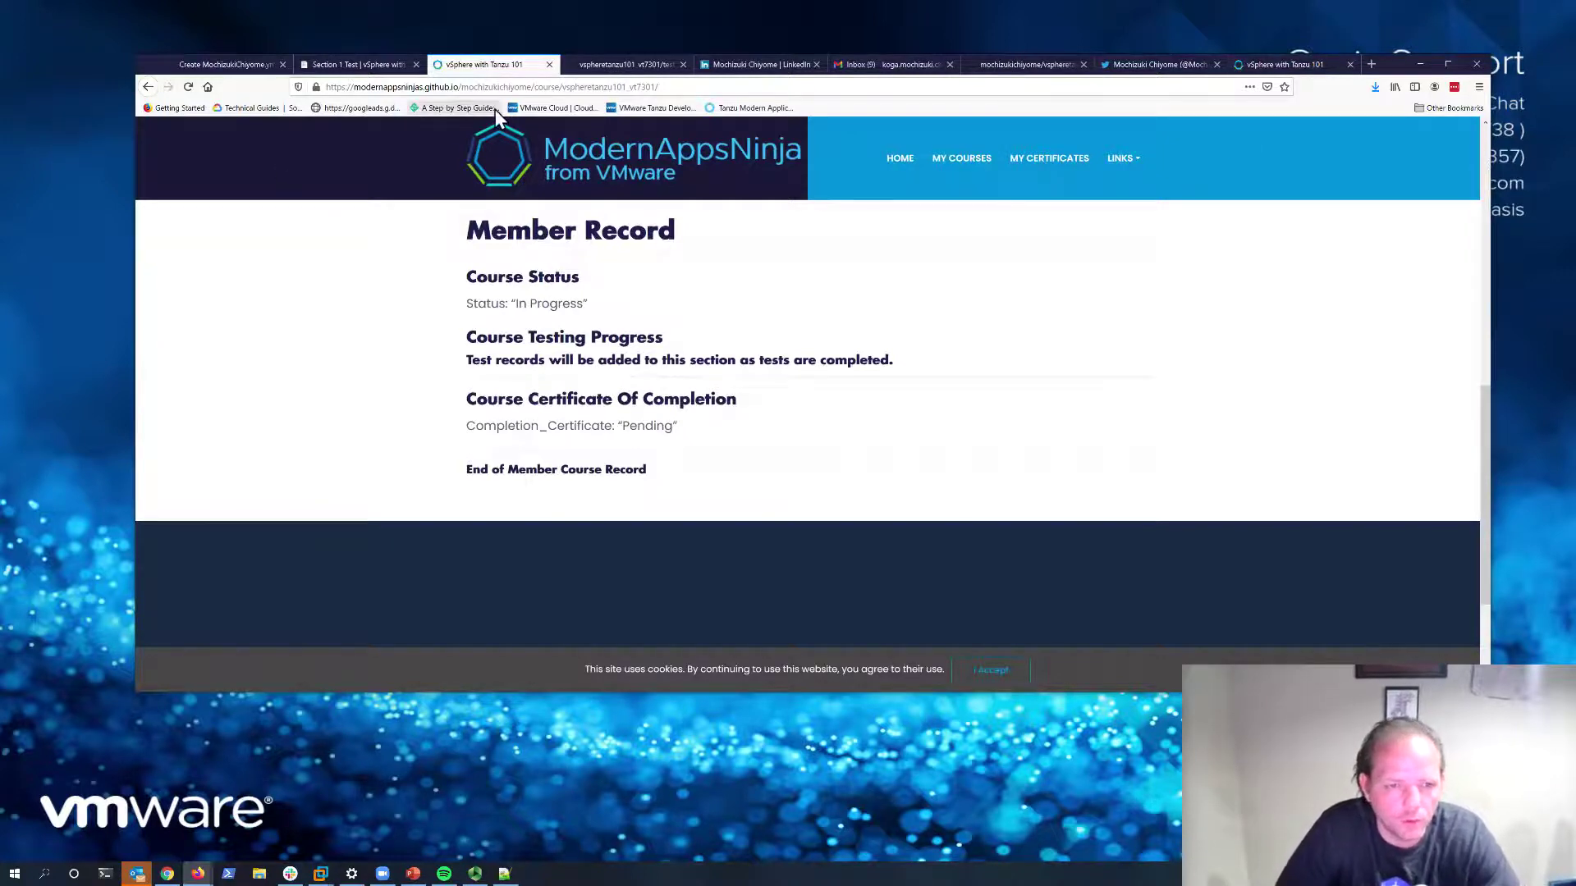
left_click(440, 86)
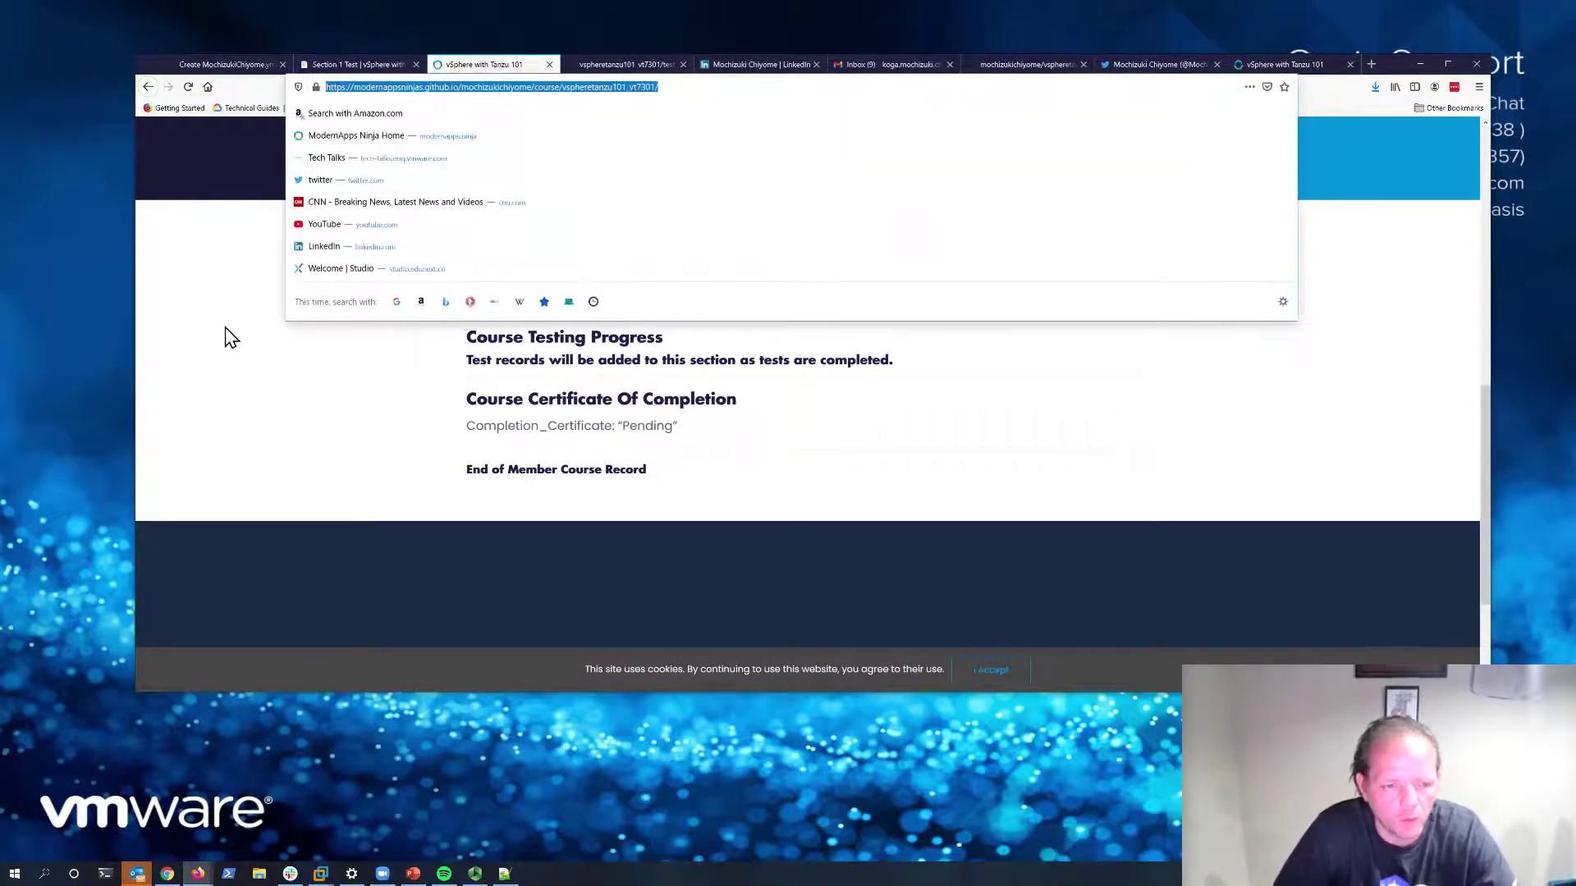
left_click(209, 400)
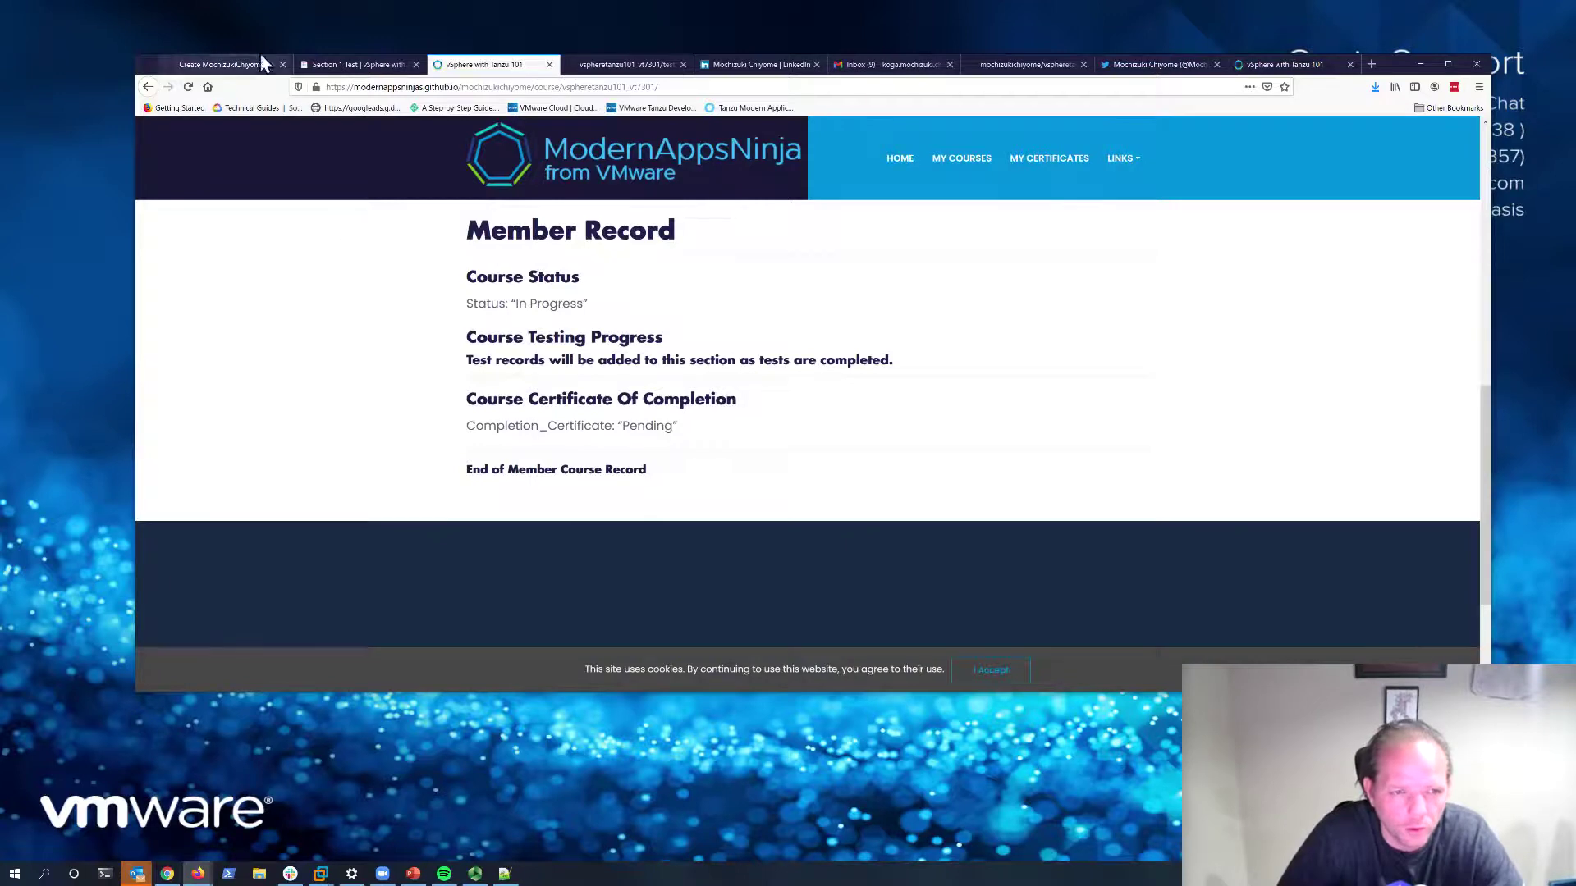
Revisit the Section 1 Test page and the "Update test2.yml" pull request, and return to the course record card.
left_click(375, 66)
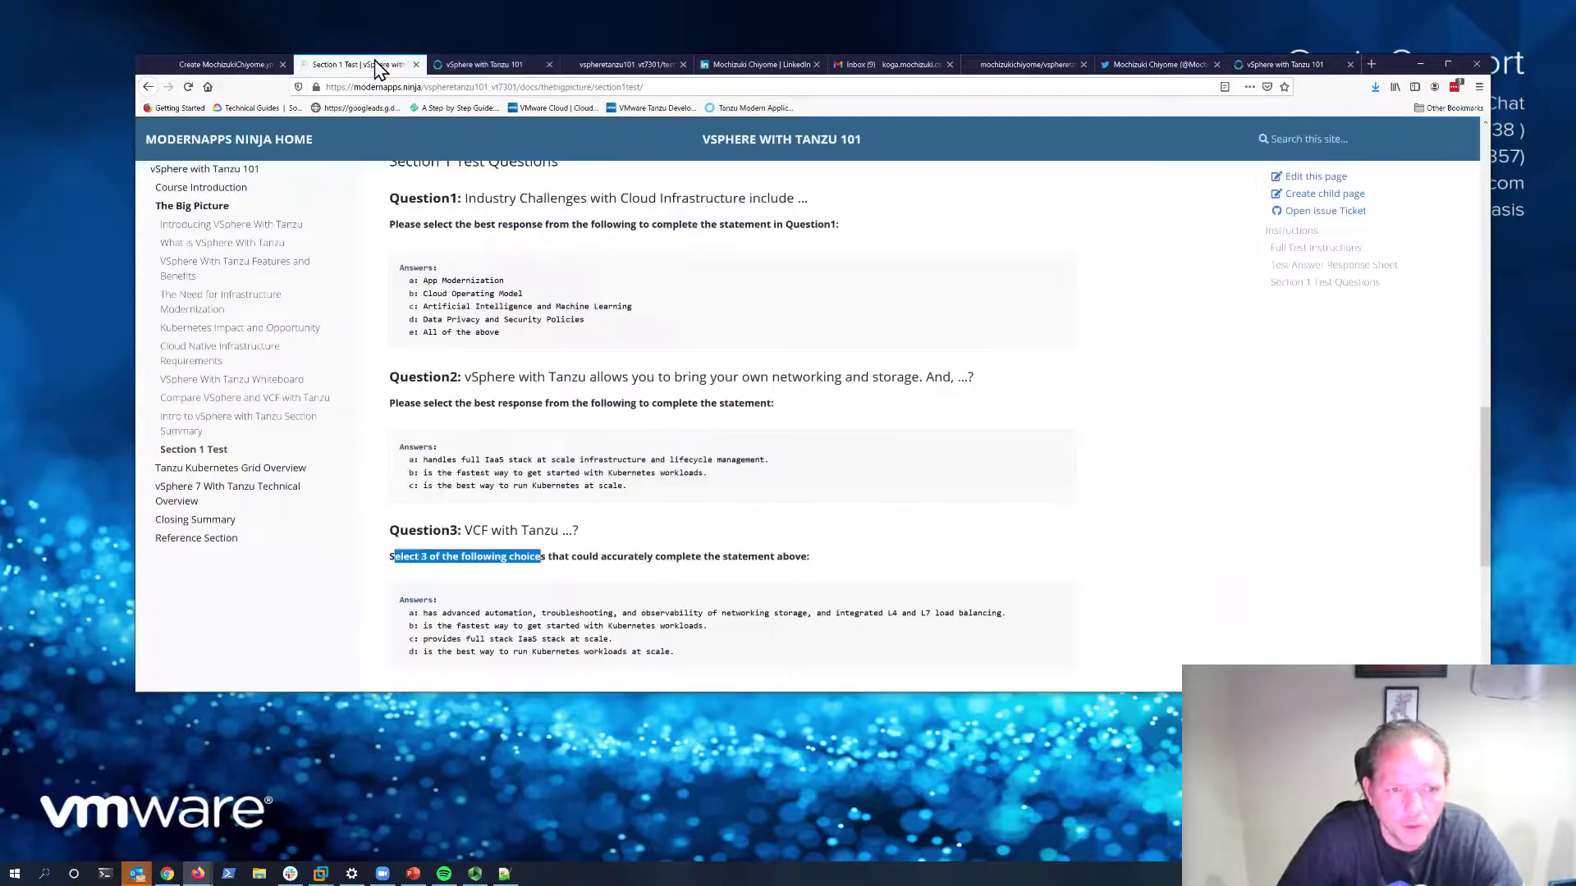
left_click(460, 64)
left_click(147, 88)
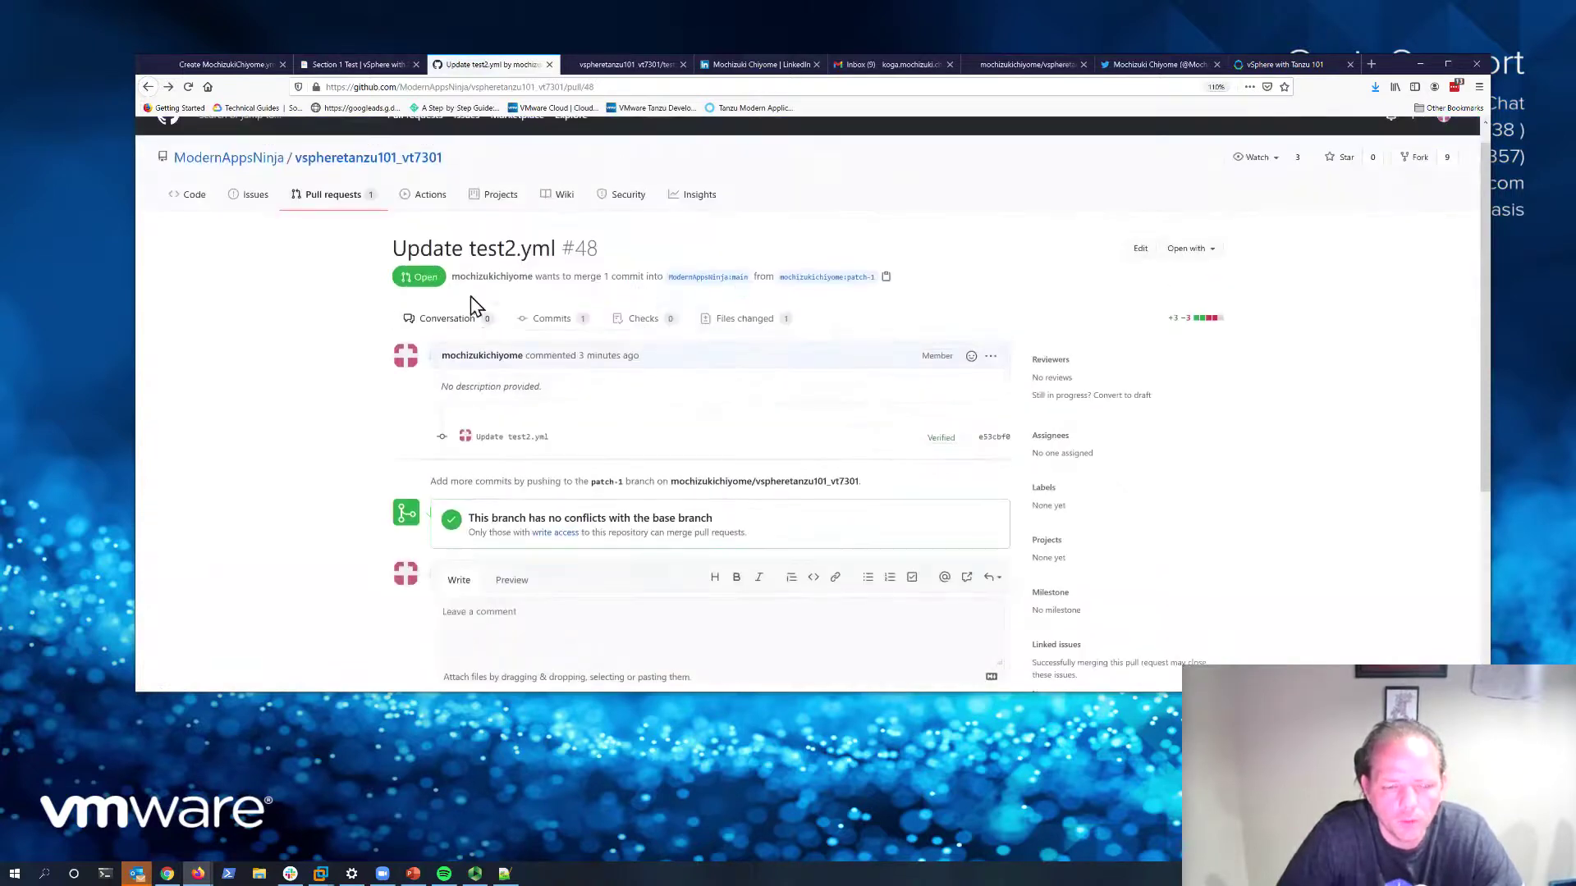
left_click(167, 87)
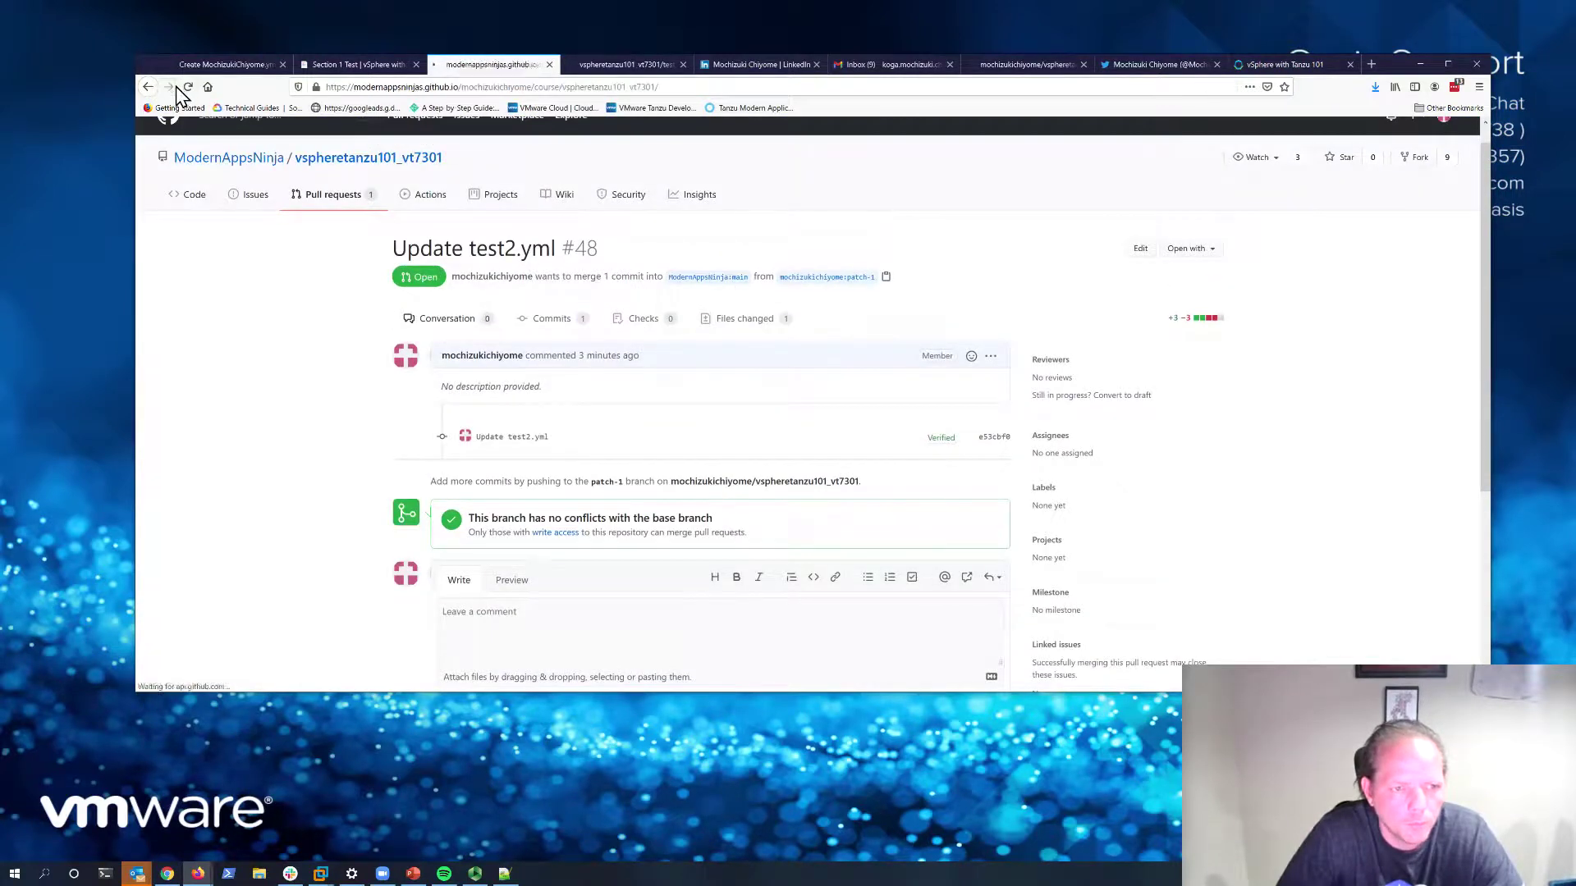